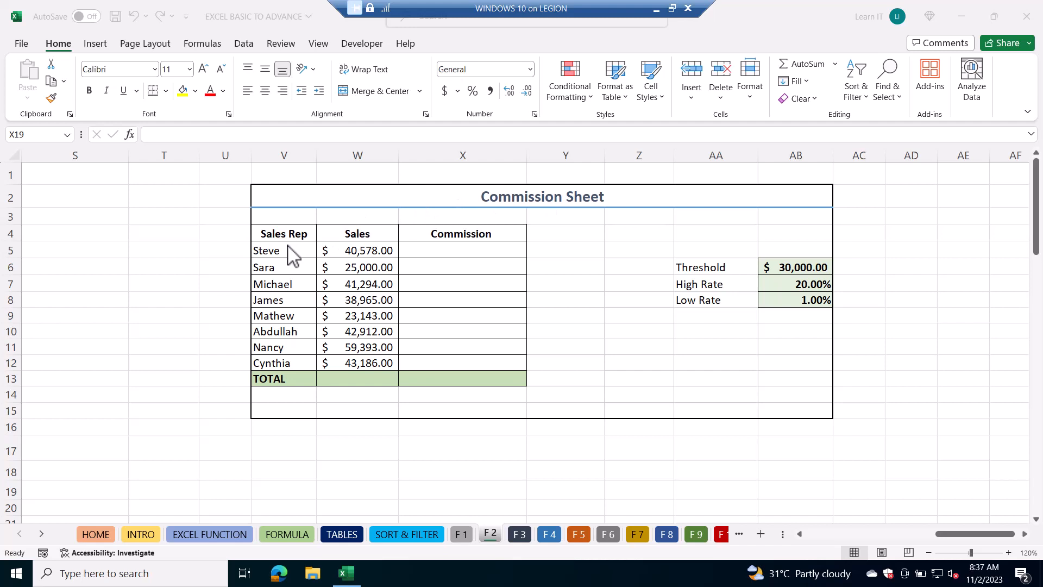
click(287, 263)
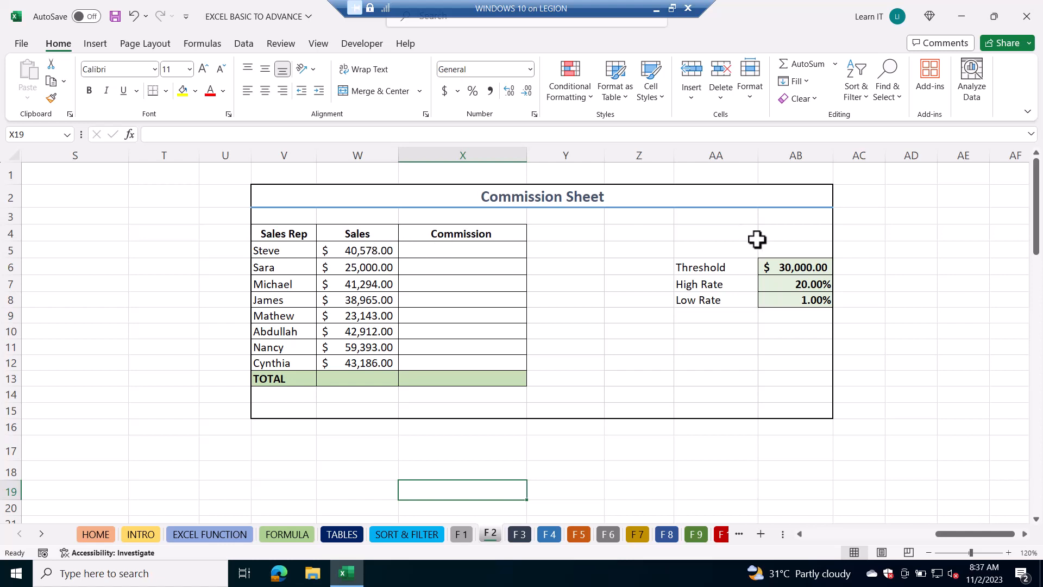
click(770, 266)
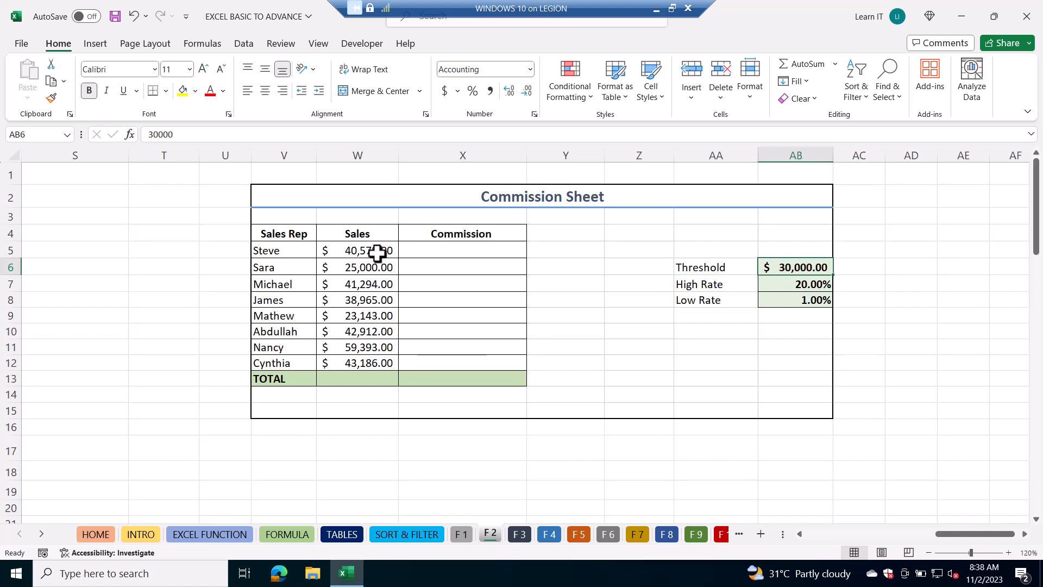
click(788, 284)
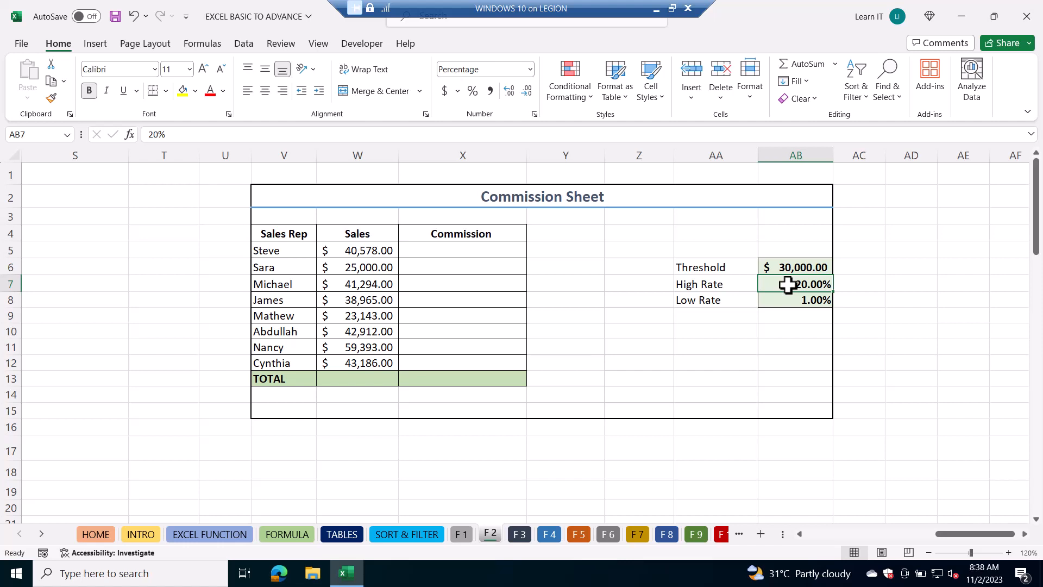
Calculate the first sales rep's commission in X5 with the formula =W5*20%
click(448, 251)
text(=)
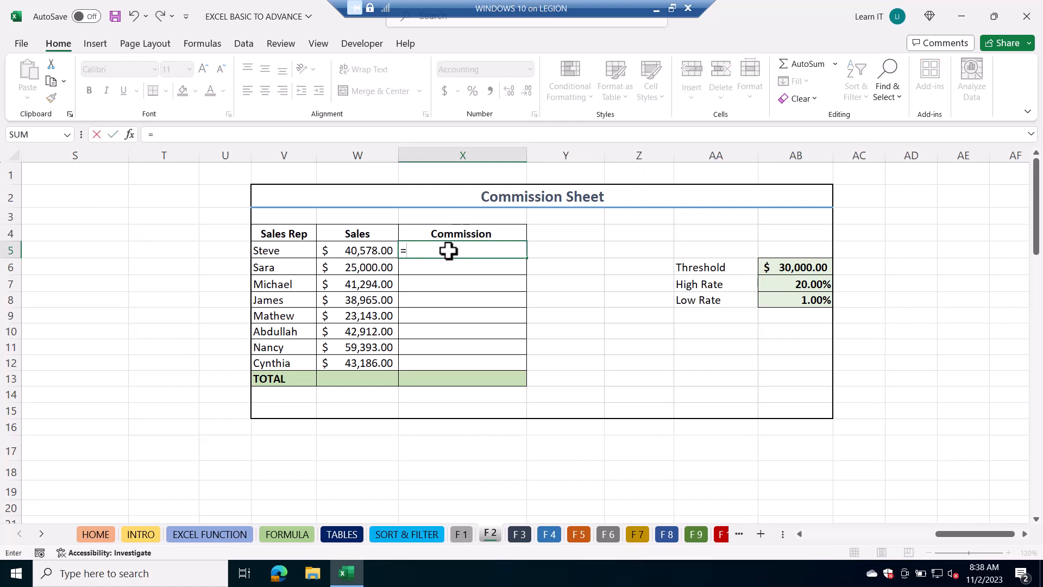
click(363, 249)
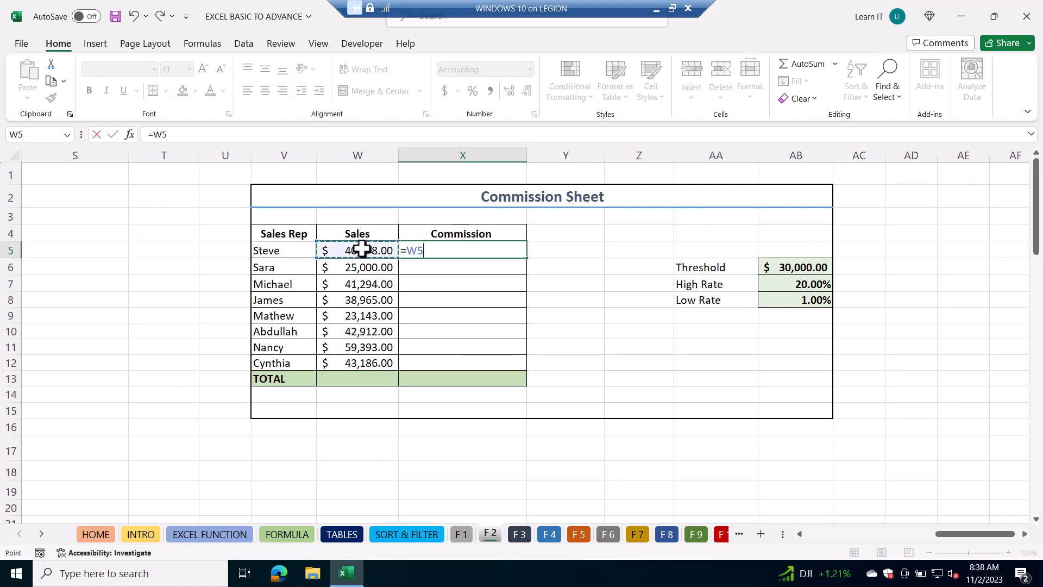
text(*20%)
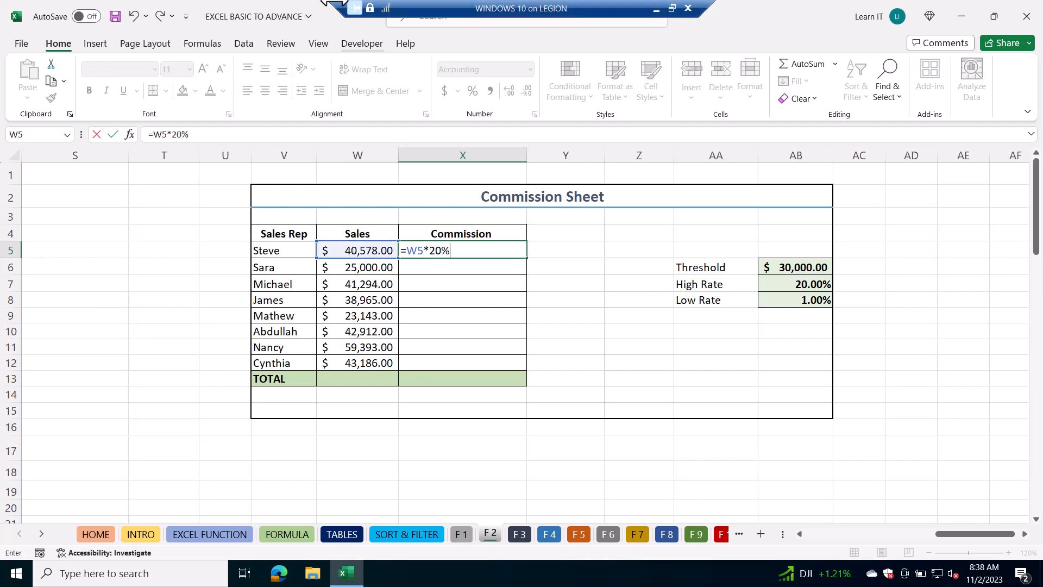
key(Return)
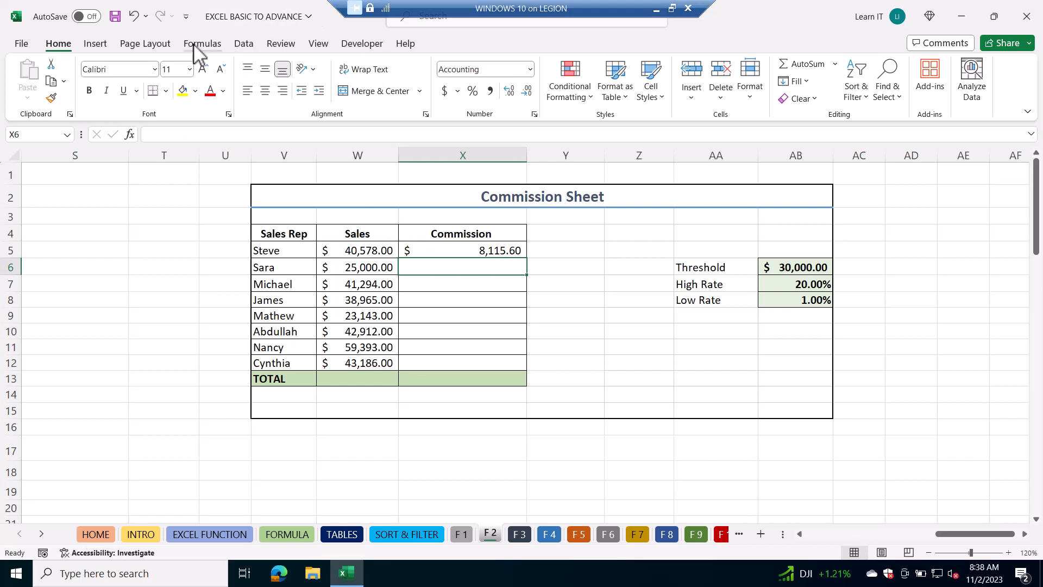
Calculate the second sales rep's commission in X6 with the formula =W6*1%
click(345, 263)
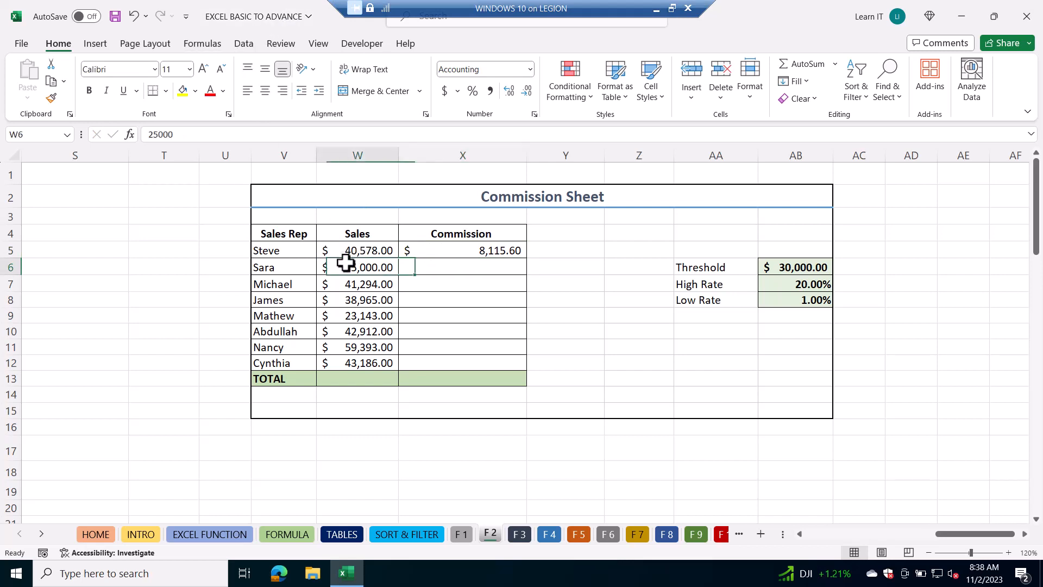
click(444, 268)
text(=)
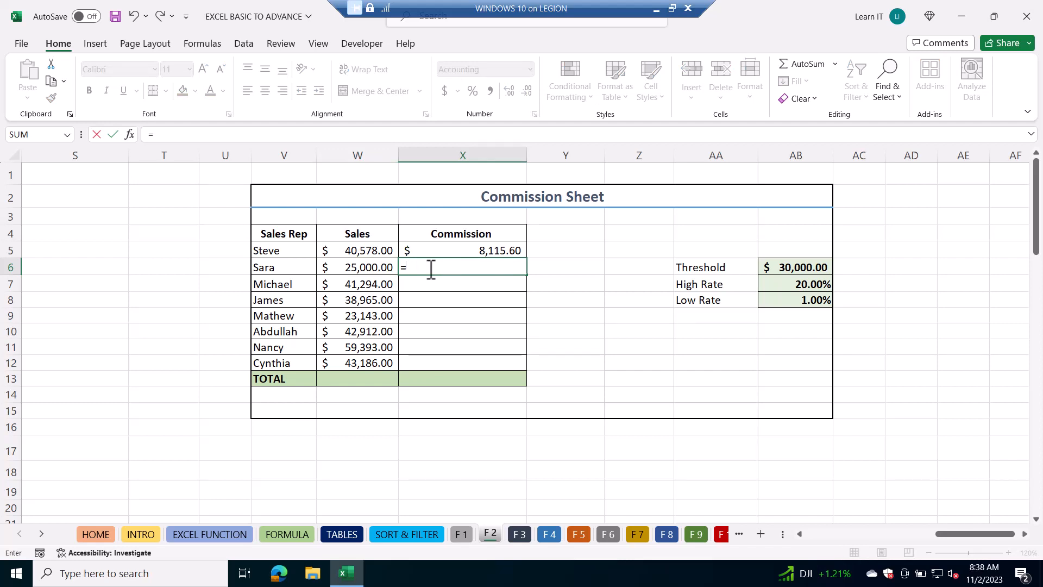
click(361, 267)
text(*)
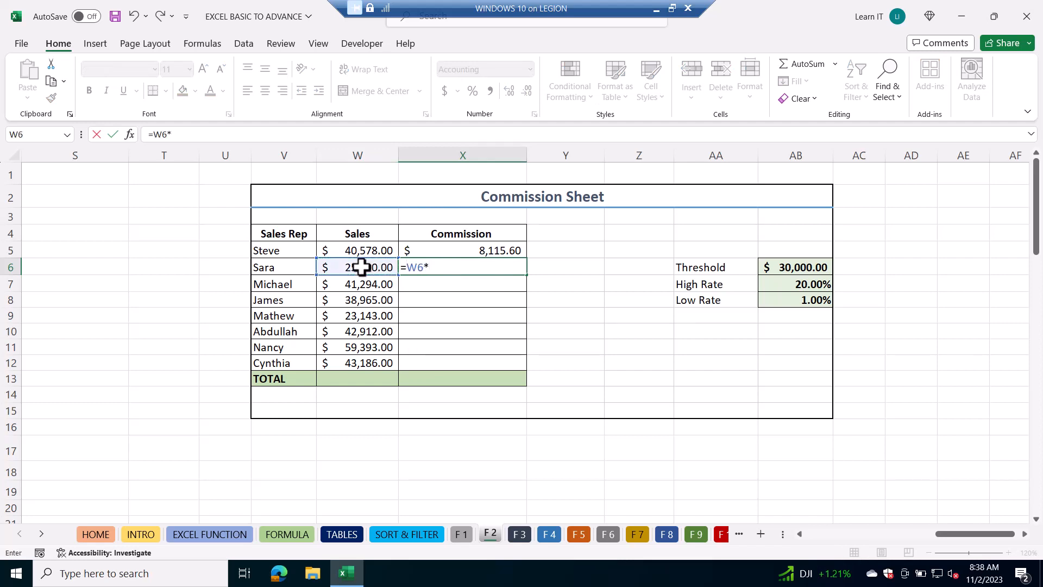
text(1%)
key(Return)
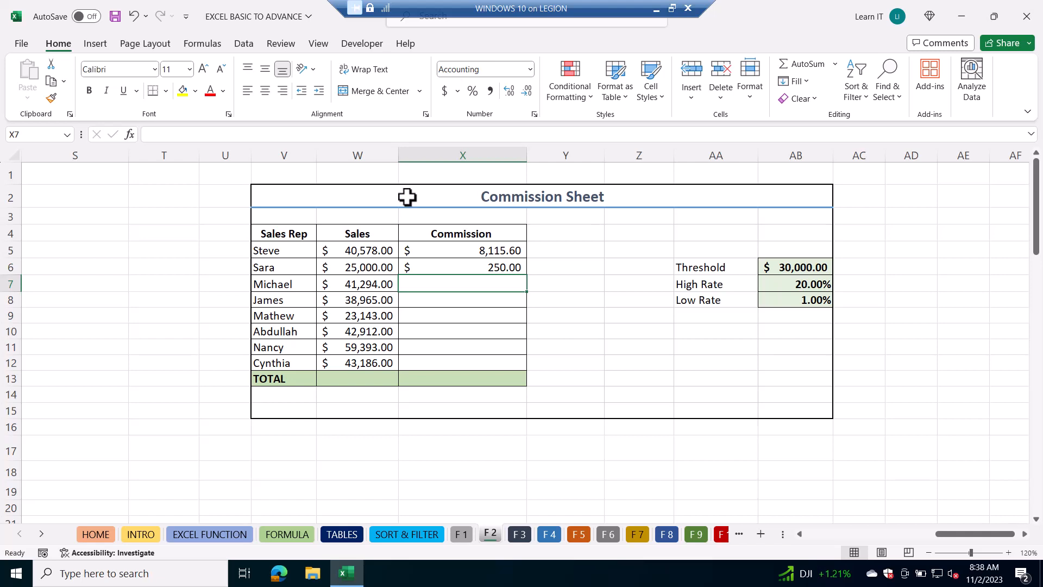
Review the manual commission formulas, and clear the contents of X5:X8
drag(463, 252, 471, 283)
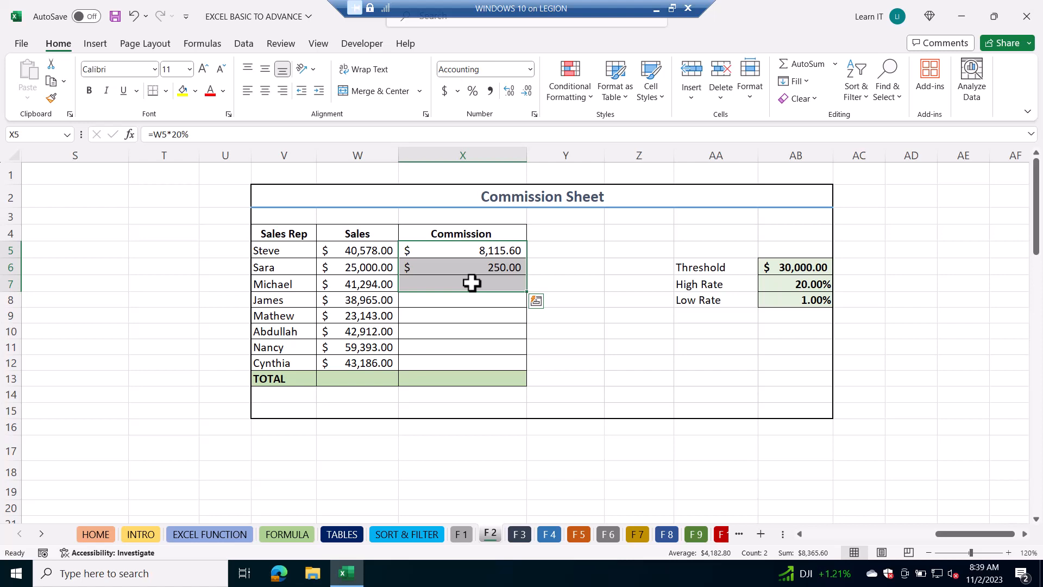
click(486, 248)
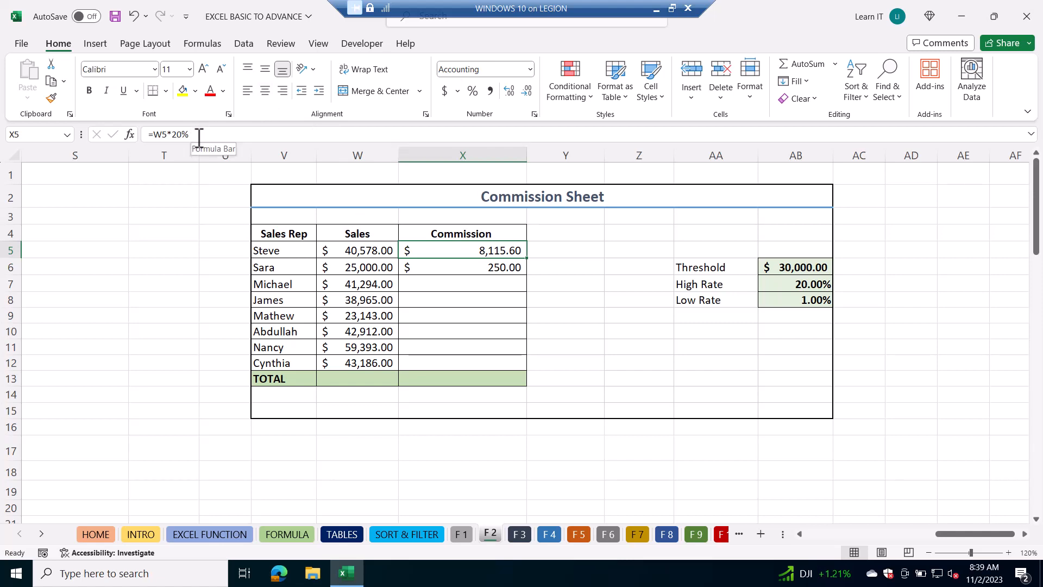
click(355, 252)
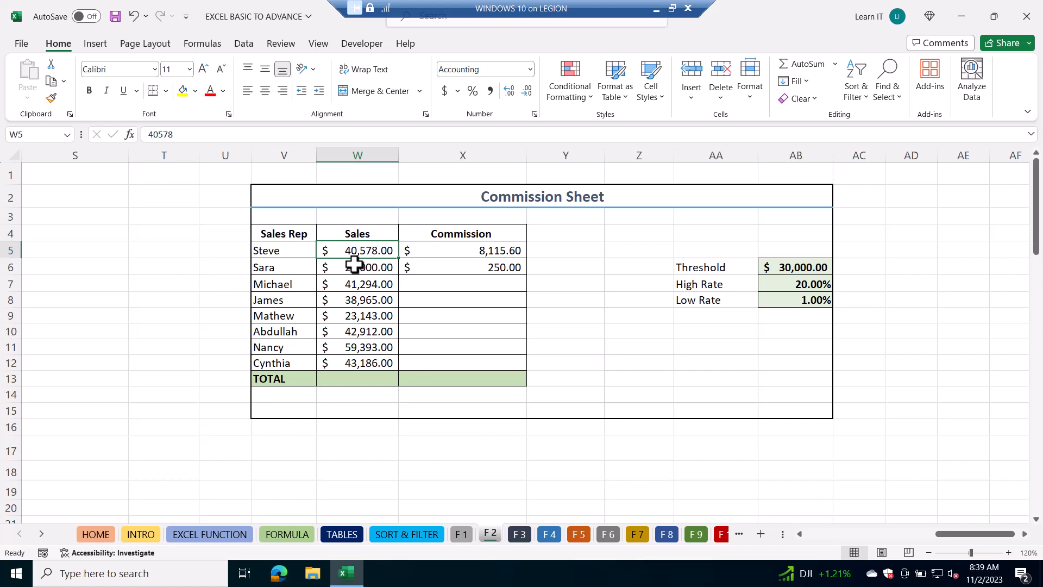
drag(457, 249, 450, 298)
key(Delete)
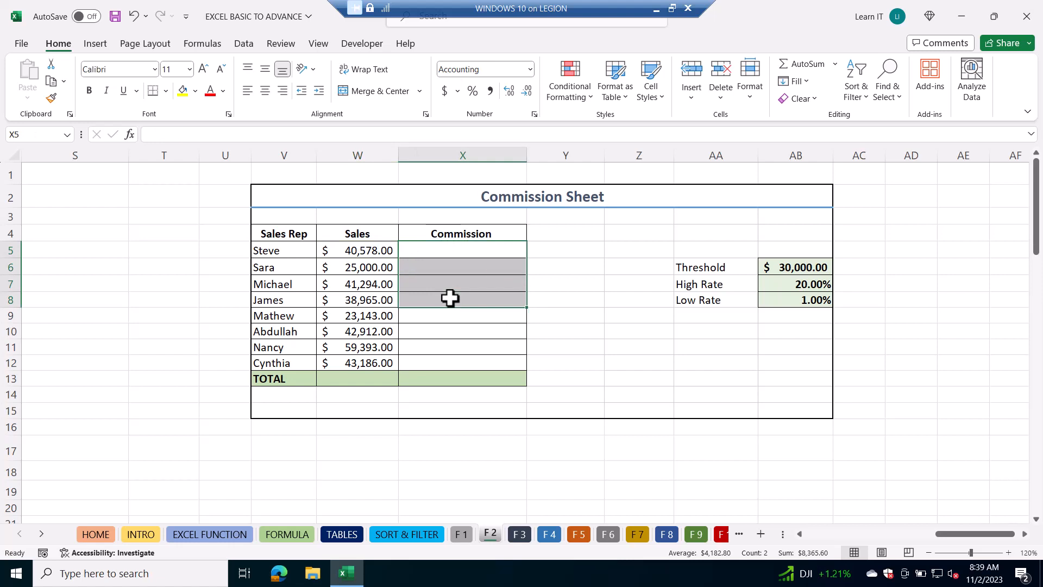
Enter the label IF in cell X3, above the Commission heading
click(445, 218)
key(Caps_Lock)
text(IF)
key(Return)
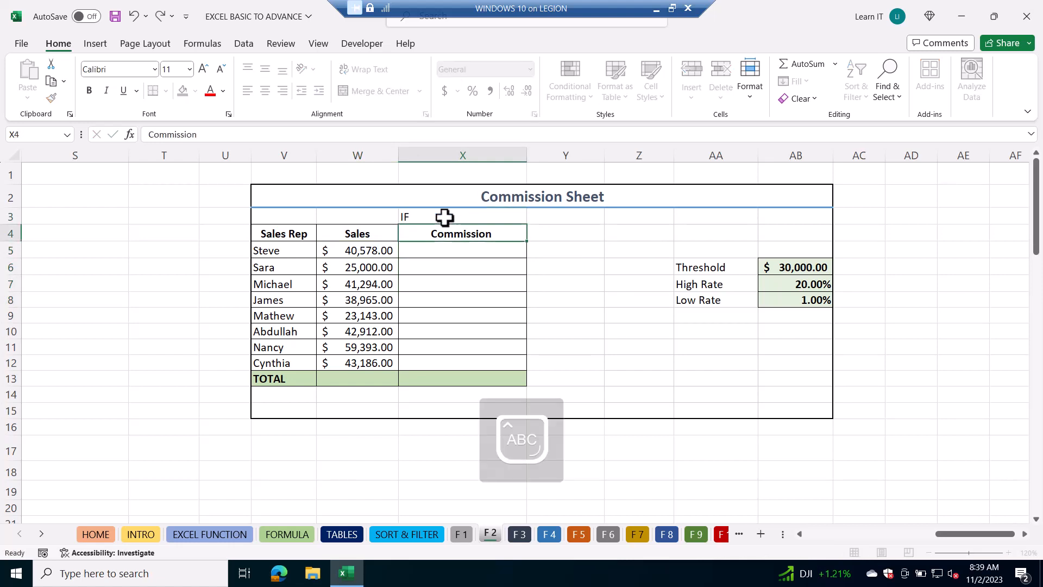
Enter the commission formula =IF(W5>=30000,W5*20%,W5*1%) in cell X5
click(429, 247)
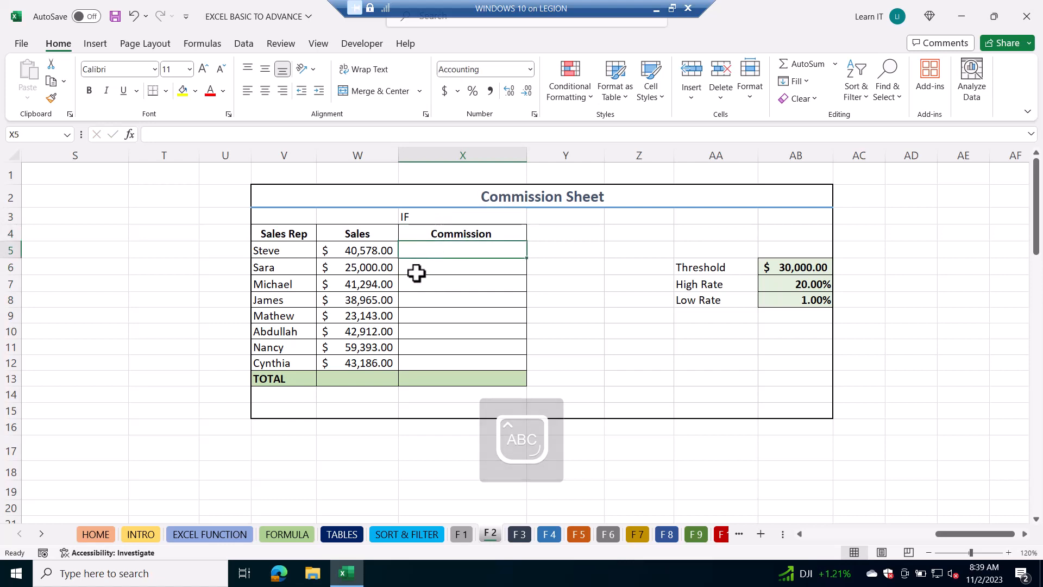
text(=IF()
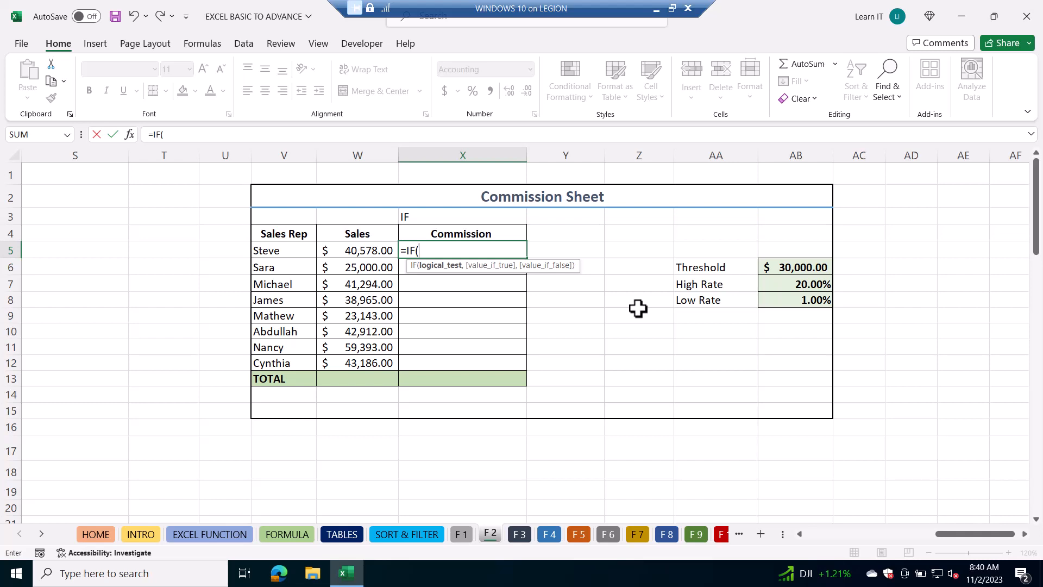
click(356, 250)
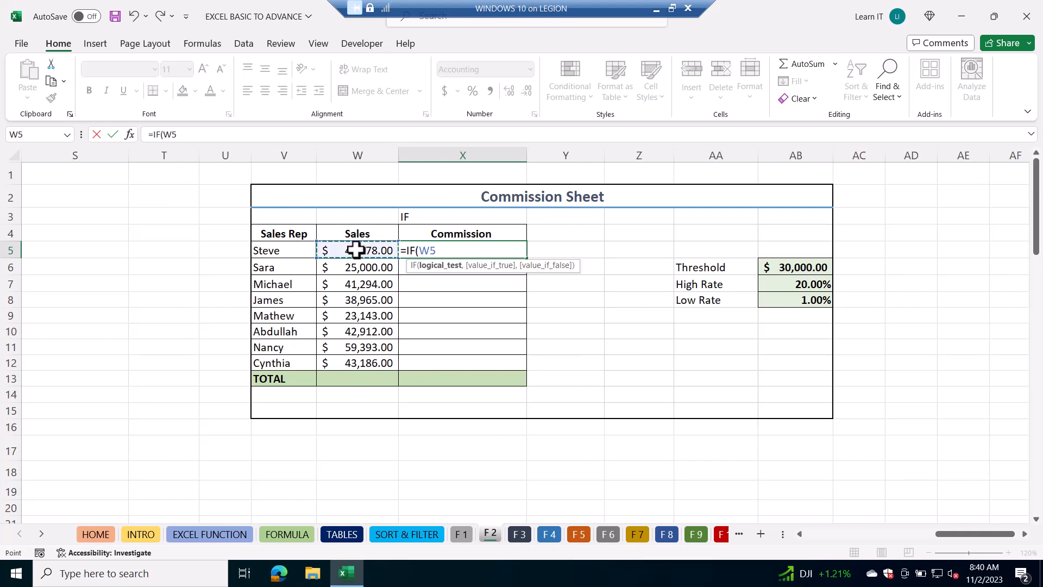
text(>=30000,)
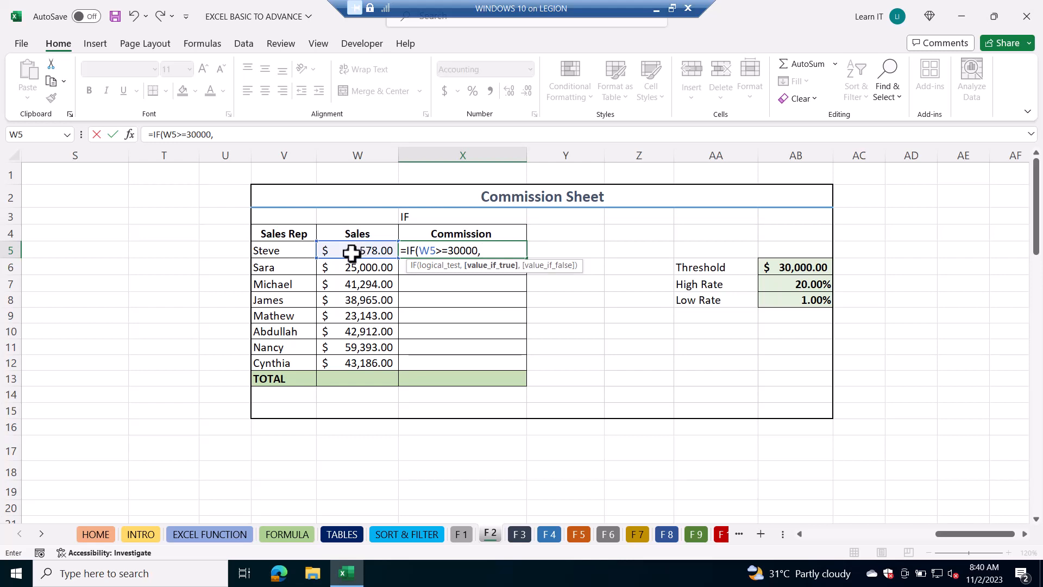
click(352, 253)
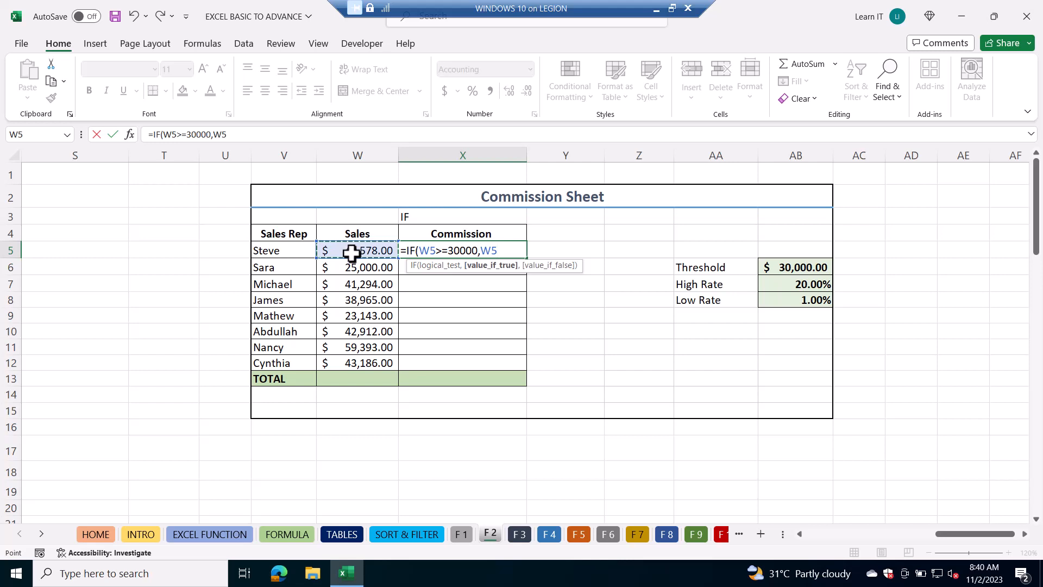
text(*20%)
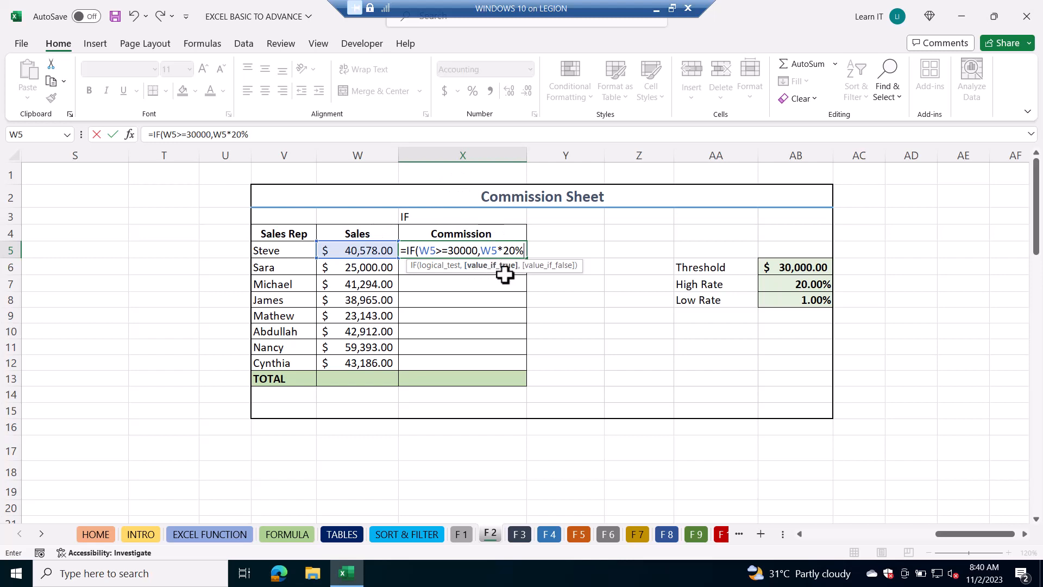
text(,)
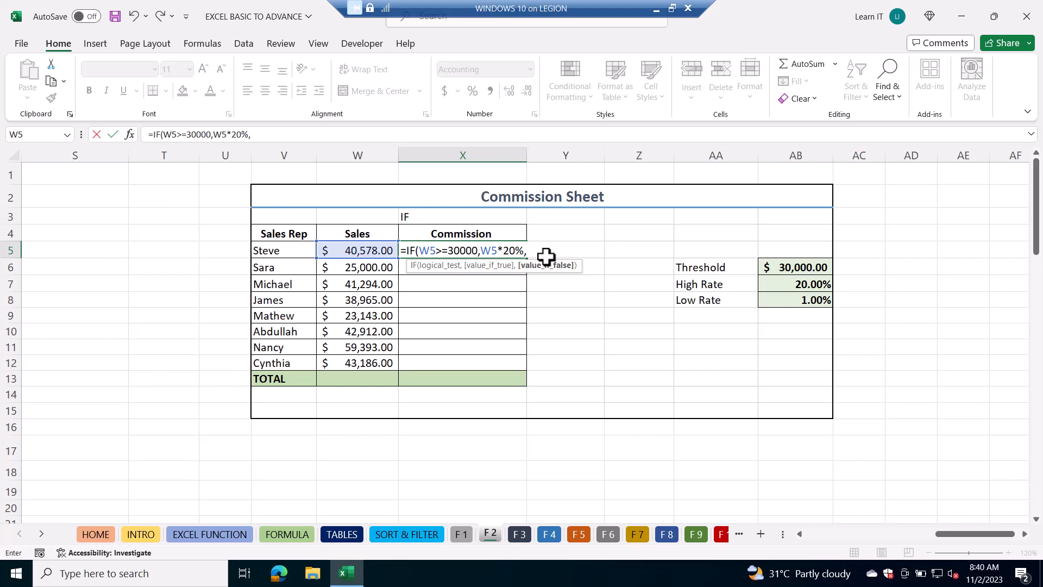
click(357, 251)
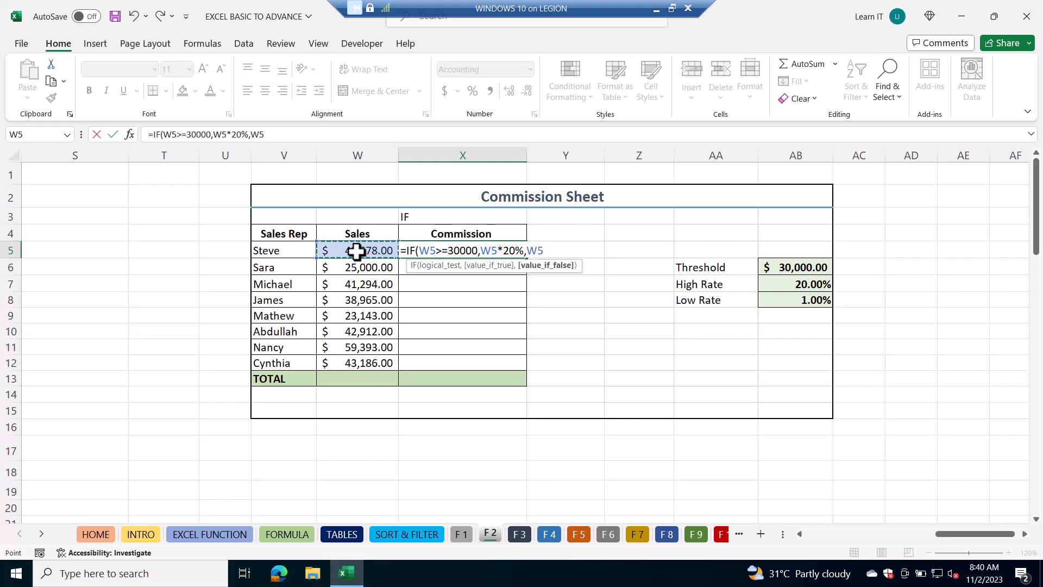
text(*1%))
key(Return)
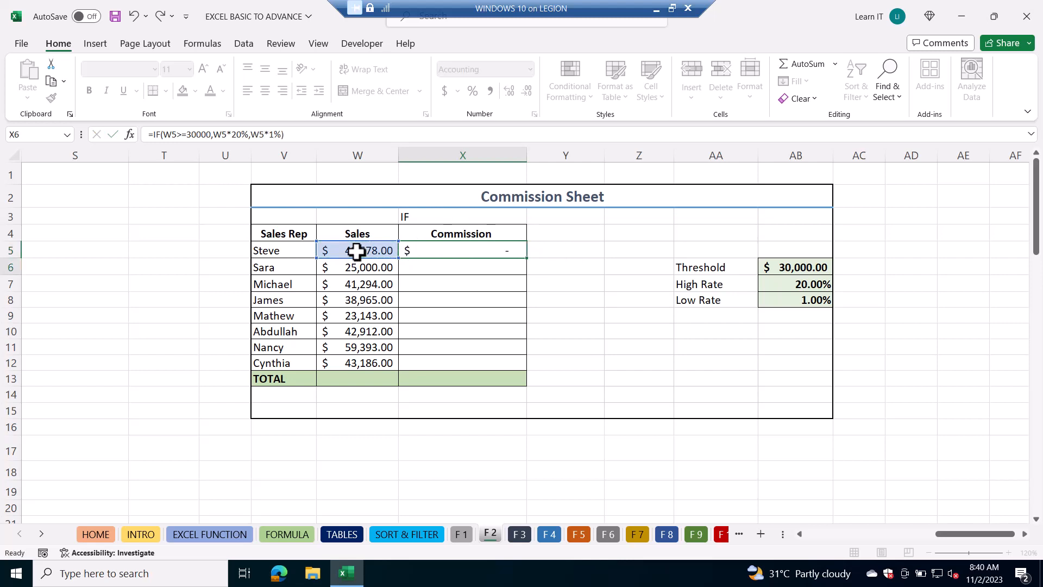
Fill the IF formula from X5 down through X12 and check the copied formulas in X6 and X9
click(449, 248)
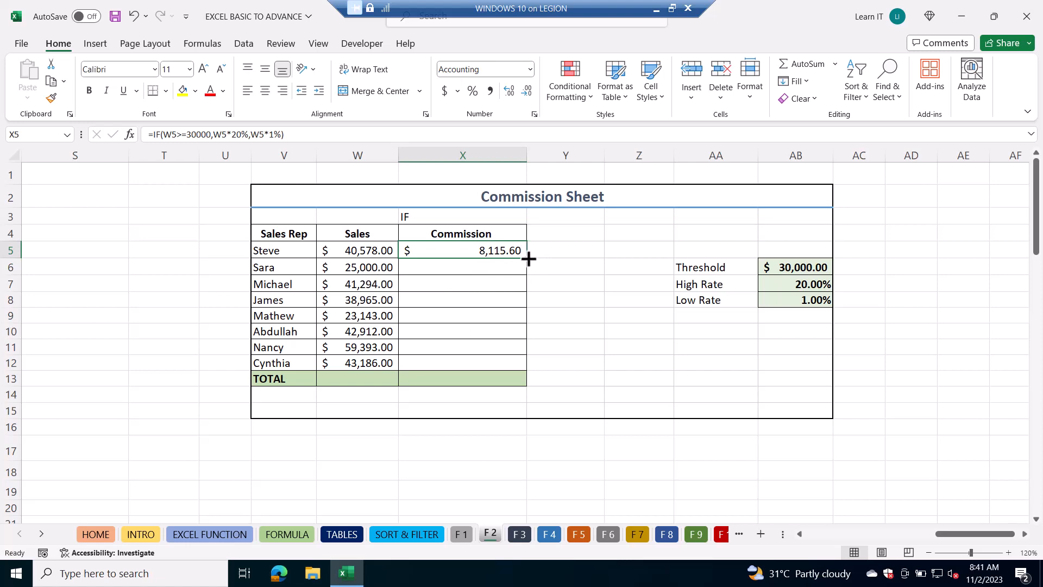
drag(527, 260, 518, 368)
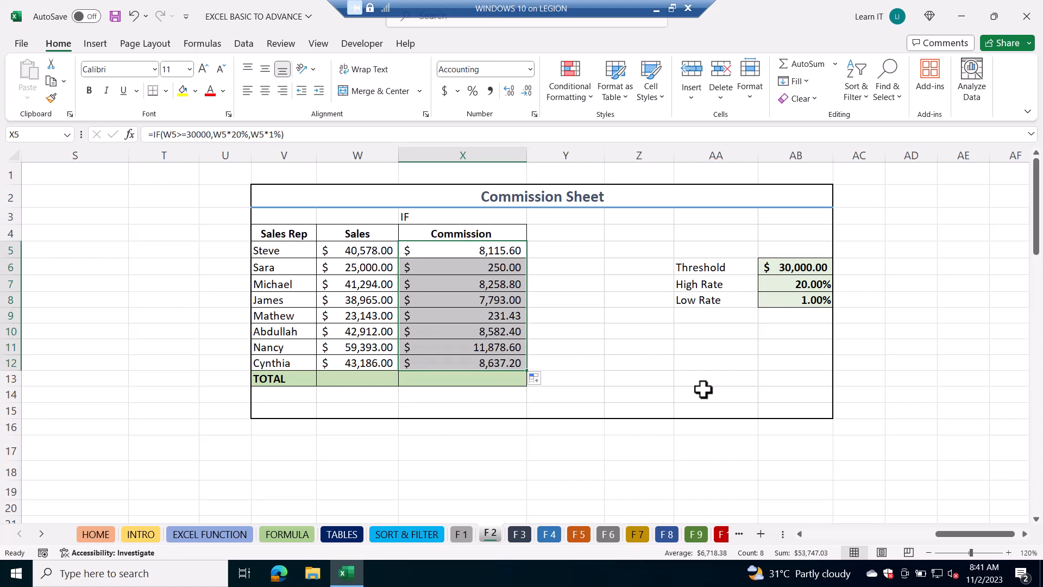
click(350, 267)
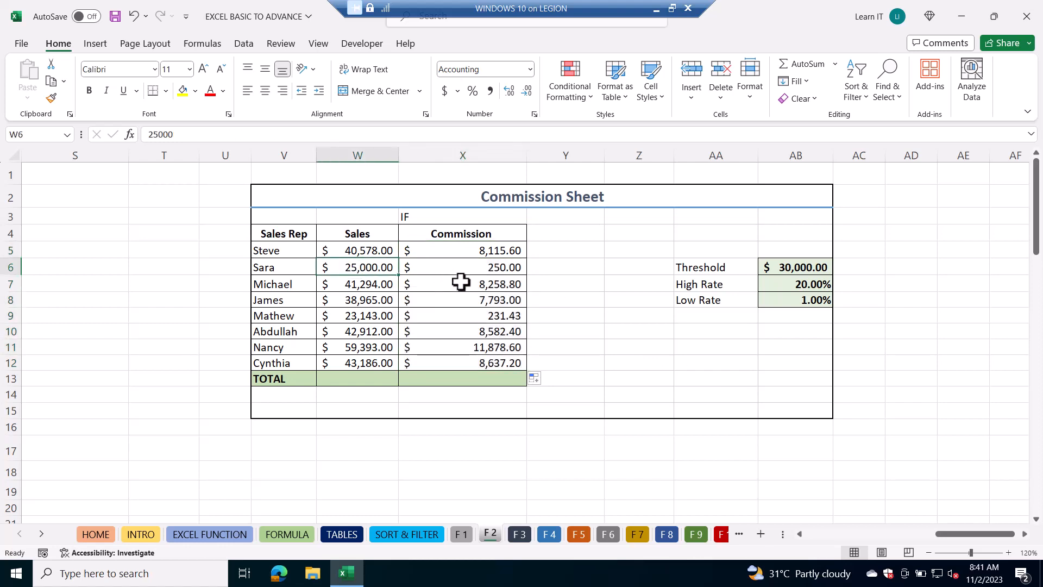
click(497, 267)
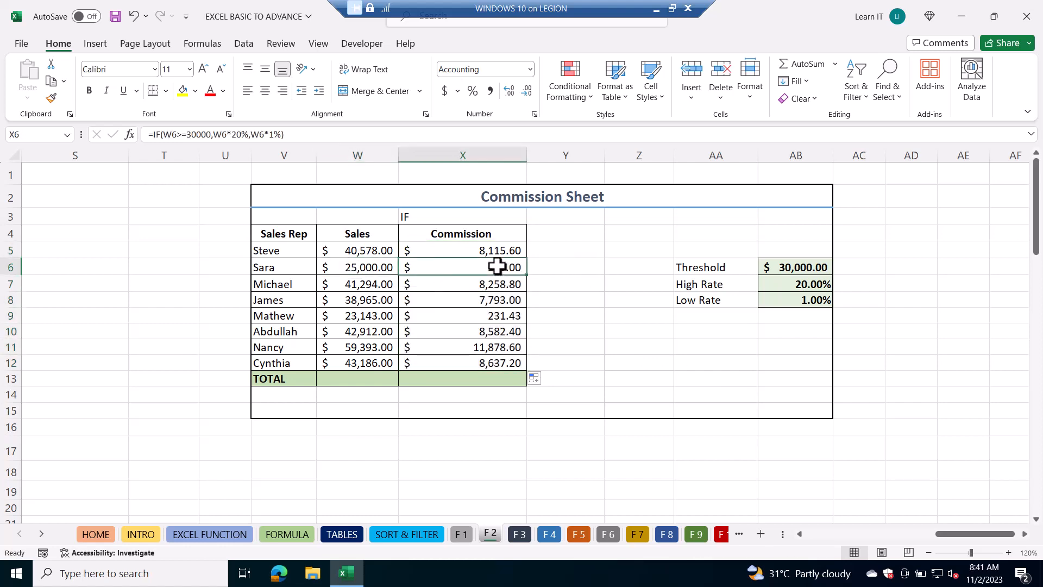
click(456, 320)
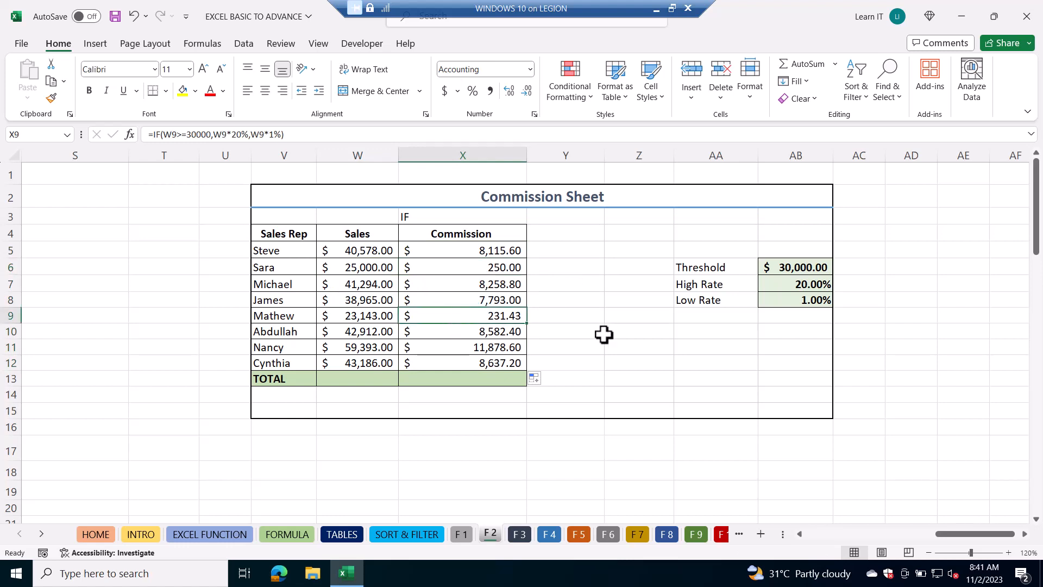
Replace the hard-coded 30000 in the X5 commission formula with a reference to the threshold cell AB6
click(499, 251)
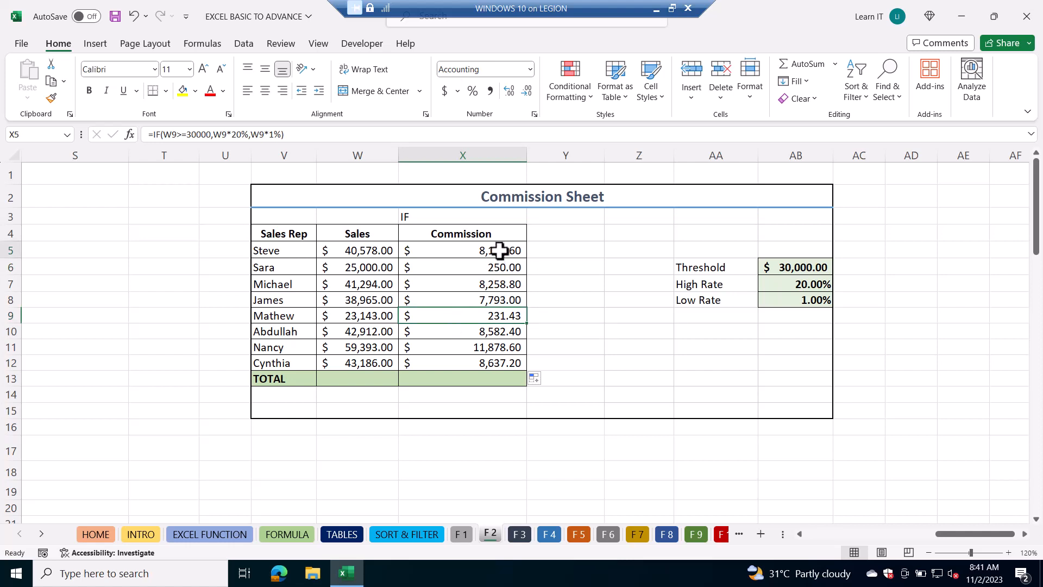
double_click(500, 251)
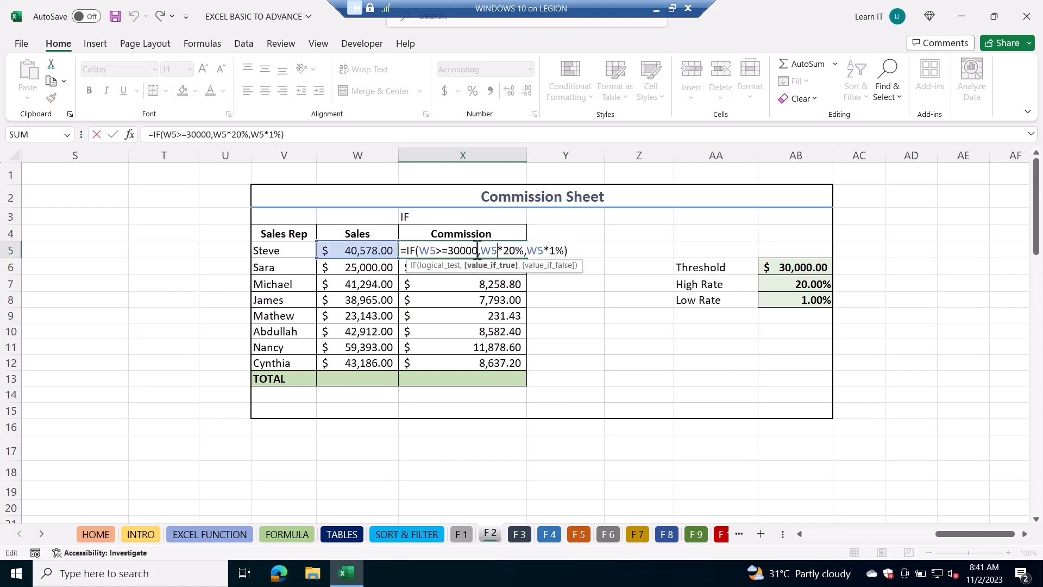
key(Escape)
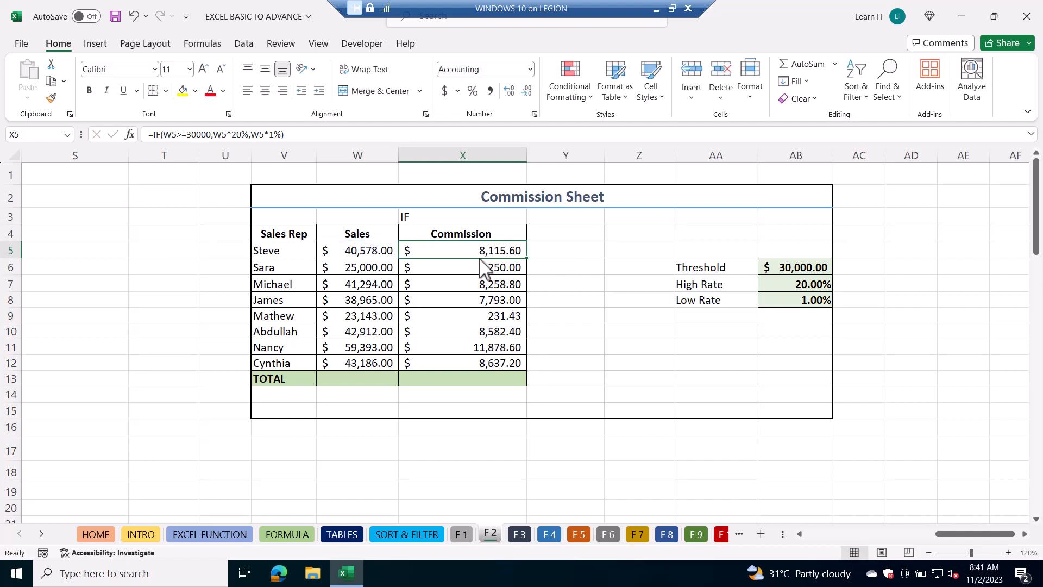
double_click(482, 252)
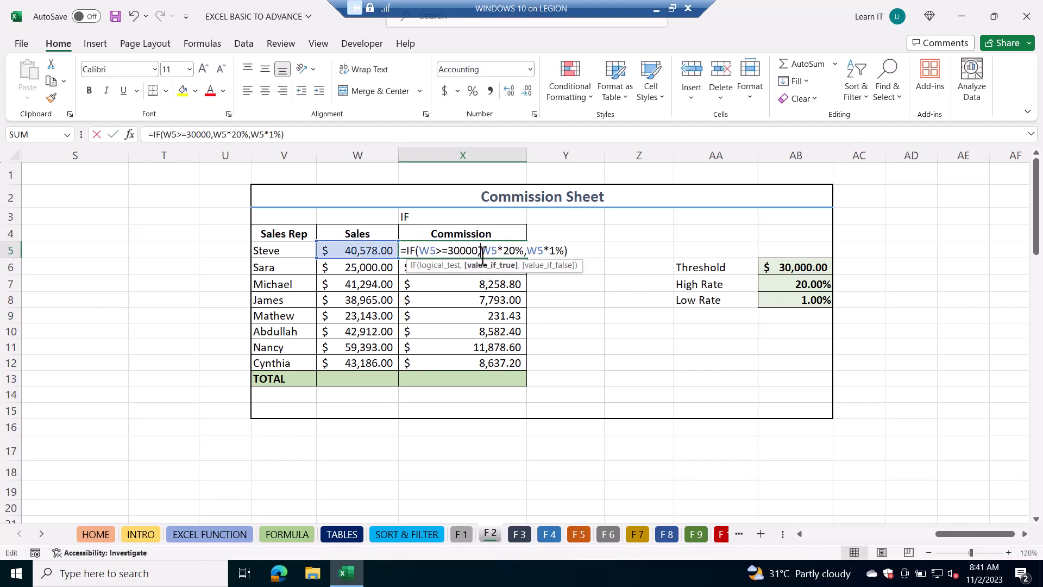
click(478, 251)
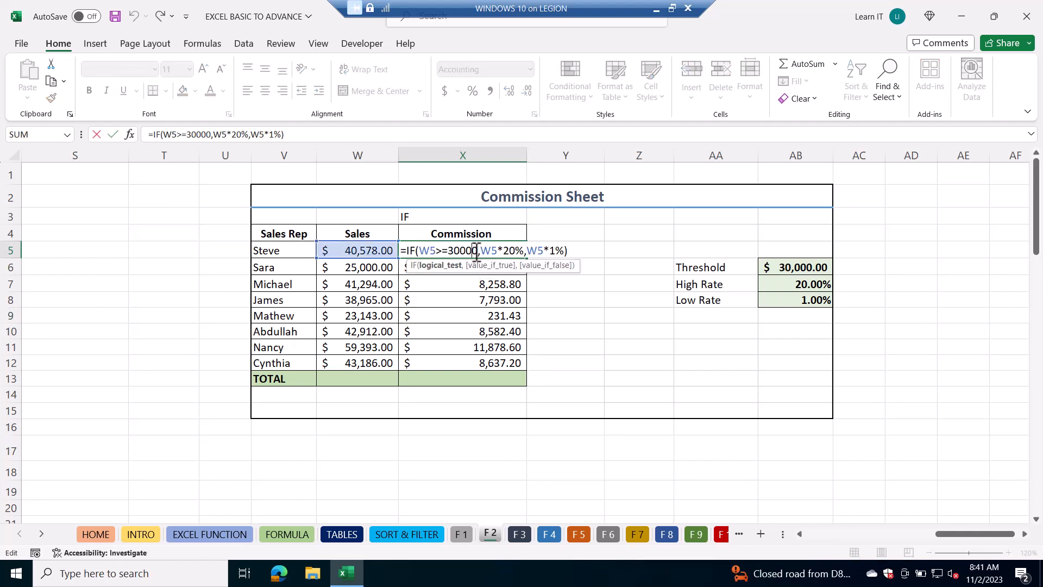
key(BackSpace)
key(BackSpace)
key(BackSpace)
key(BackSpace)
key(BackSpace)
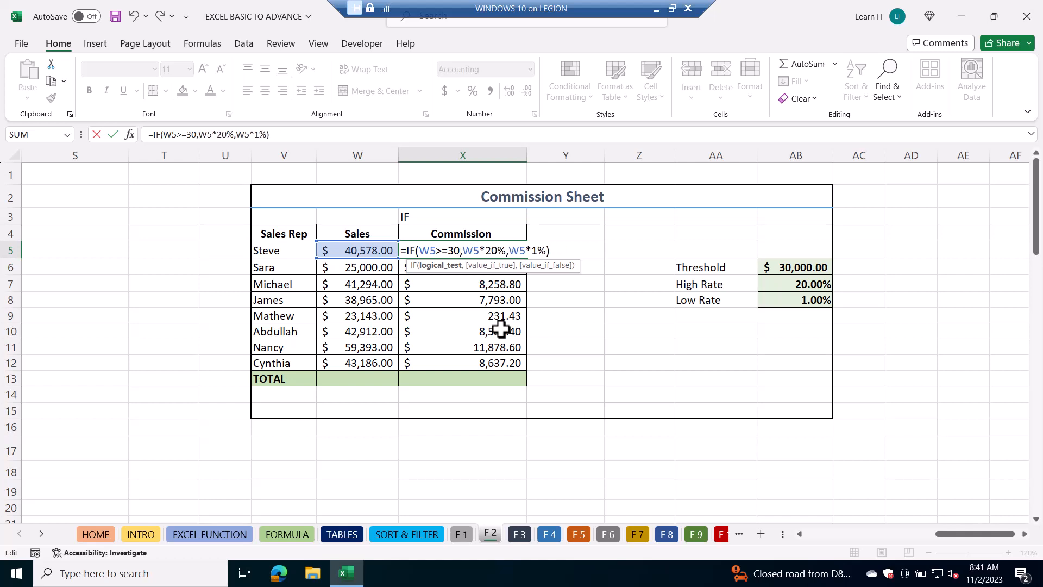
click(798, 267)
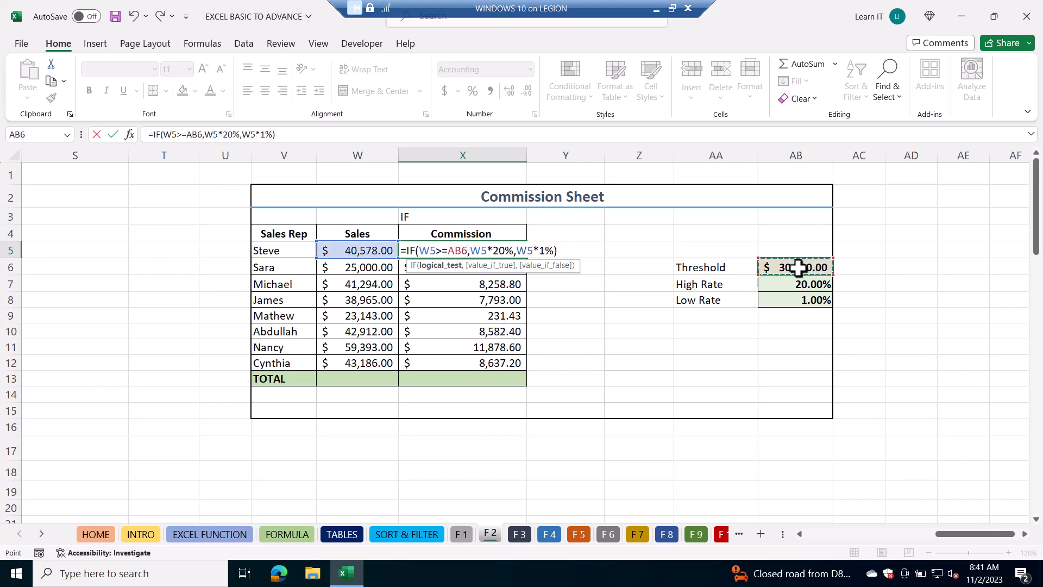
Replace the 20% and 1% rates in the X5 formula with references to AB7 and AB8
click(514, 249)
key(BackSpace)
key(BackSpace)
key(BackSpace)
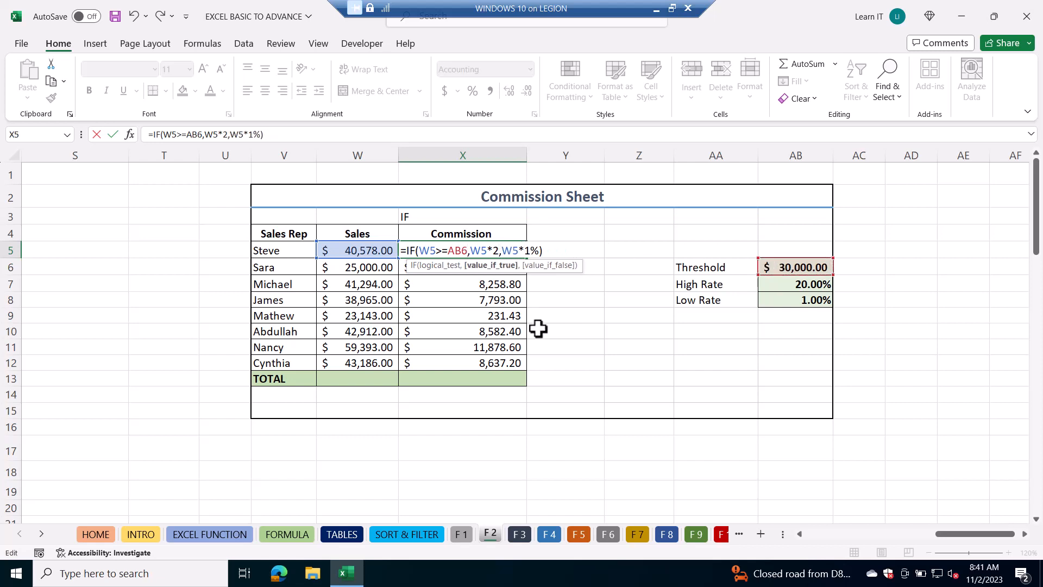
click(797, 284)
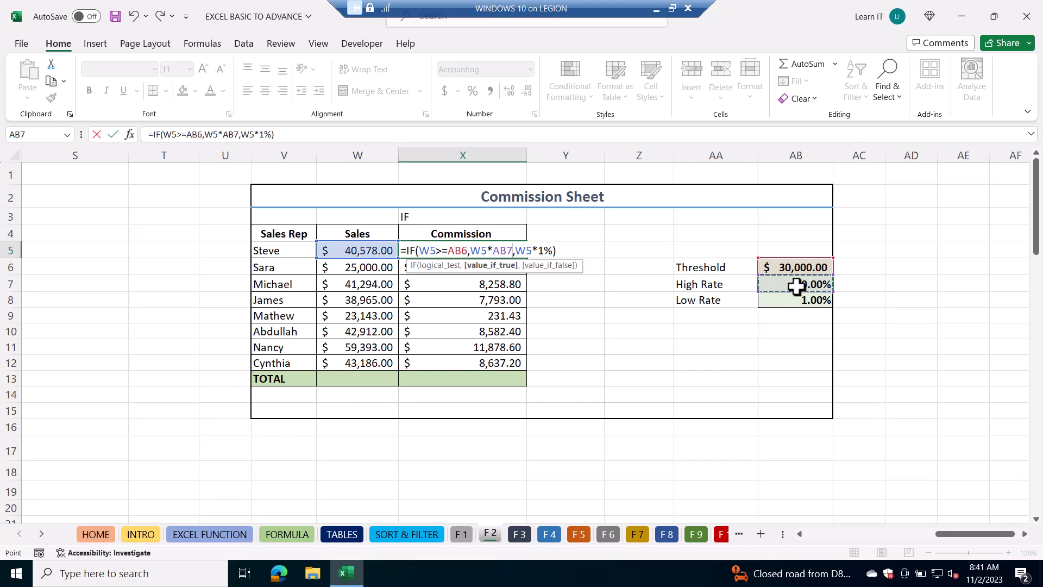
click(552, 250)
key(BackSpace)
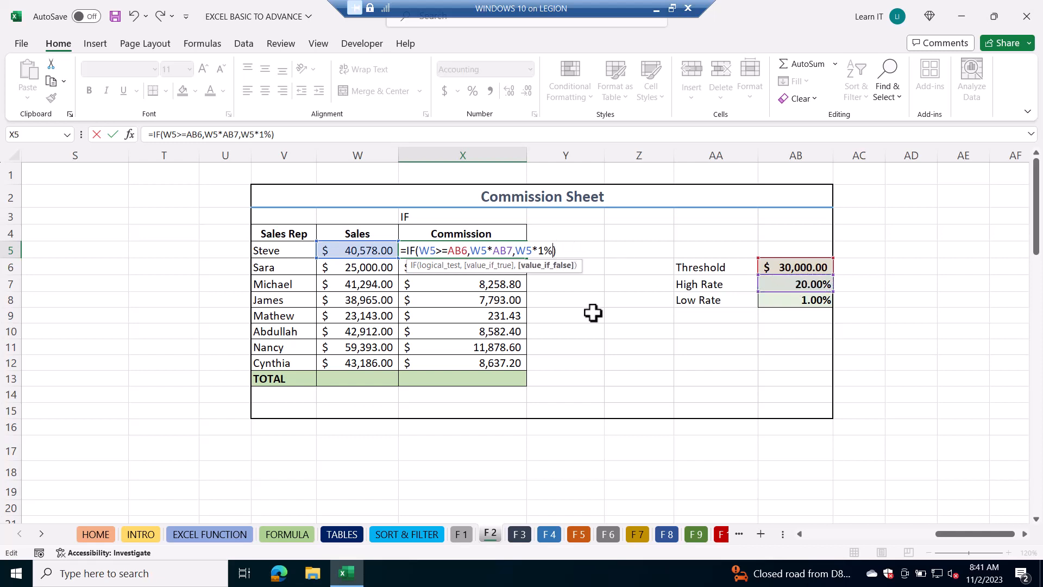
key(BackSpace)
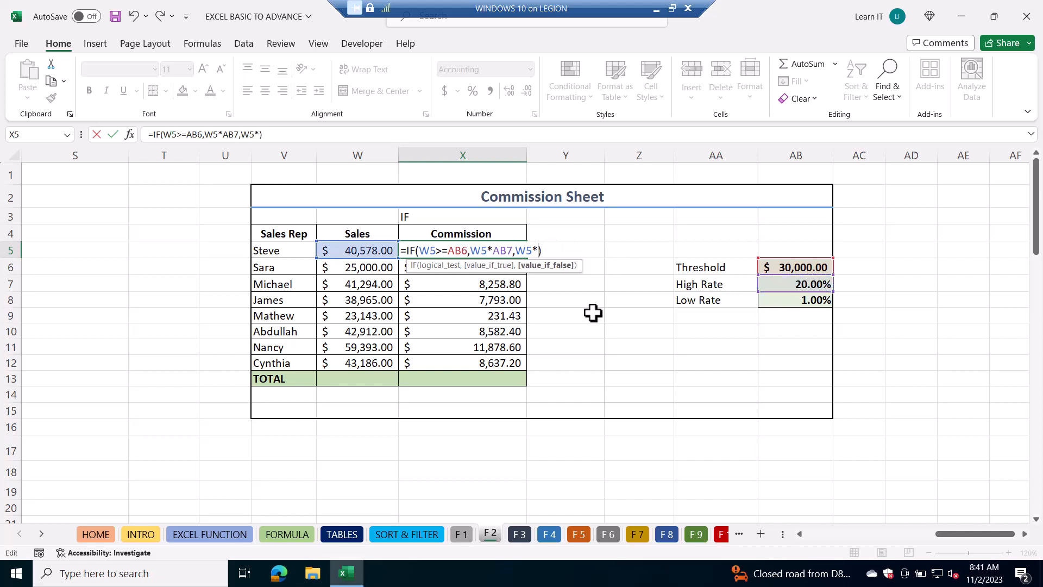
click(812, 303)
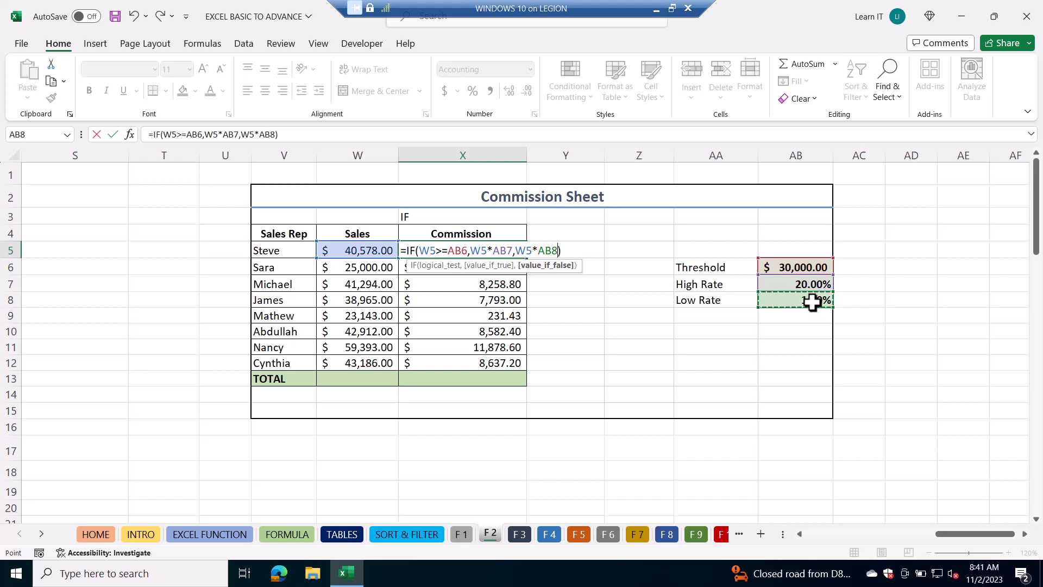
Make the AB6, AB7 and AB8 references in X5 absolute, and fill the formula down through X12
click(462, 250)
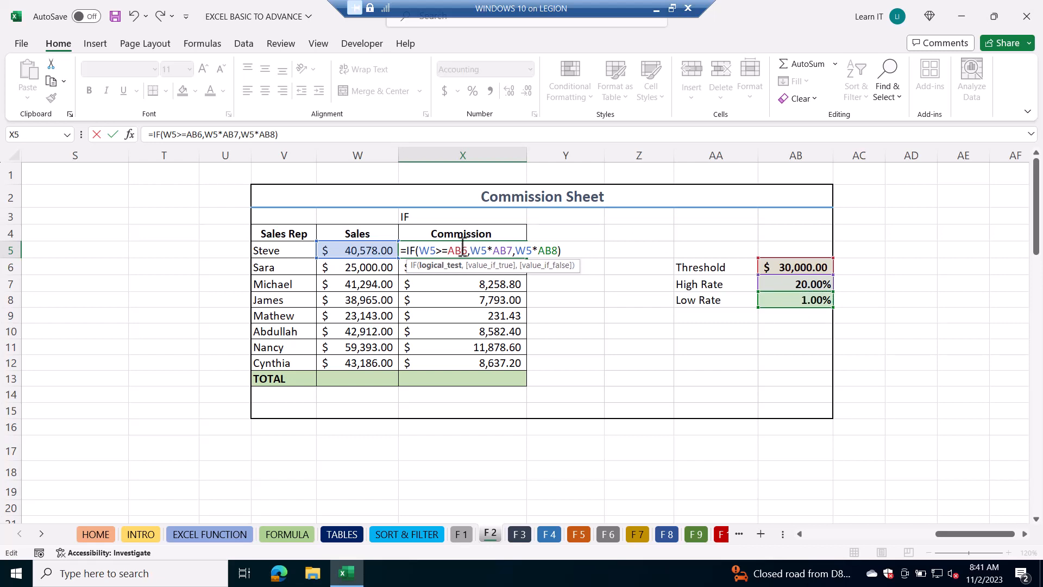
key(F4)
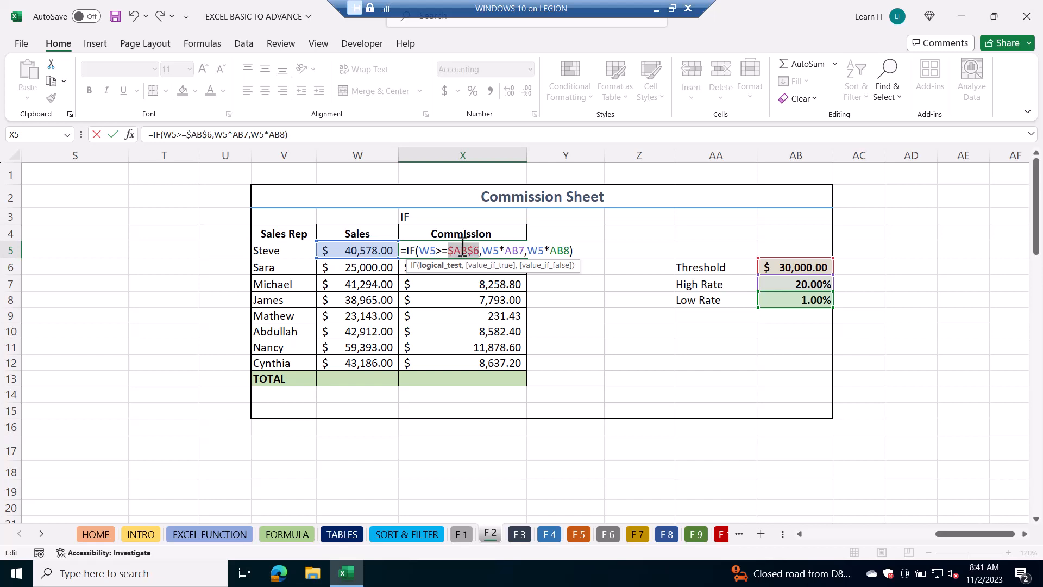
click(518, 254)
key(F4)
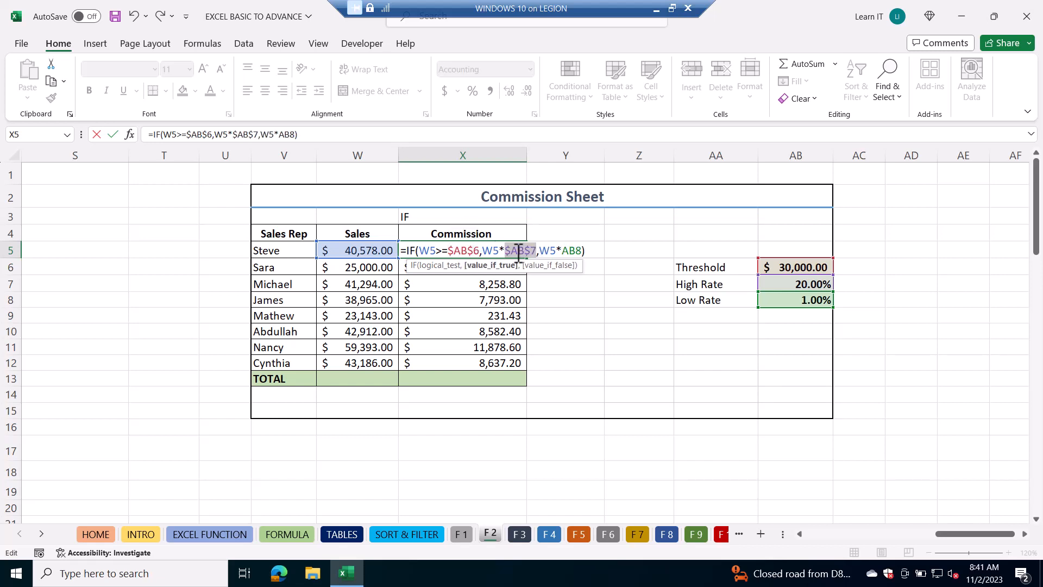
click(577, 250)
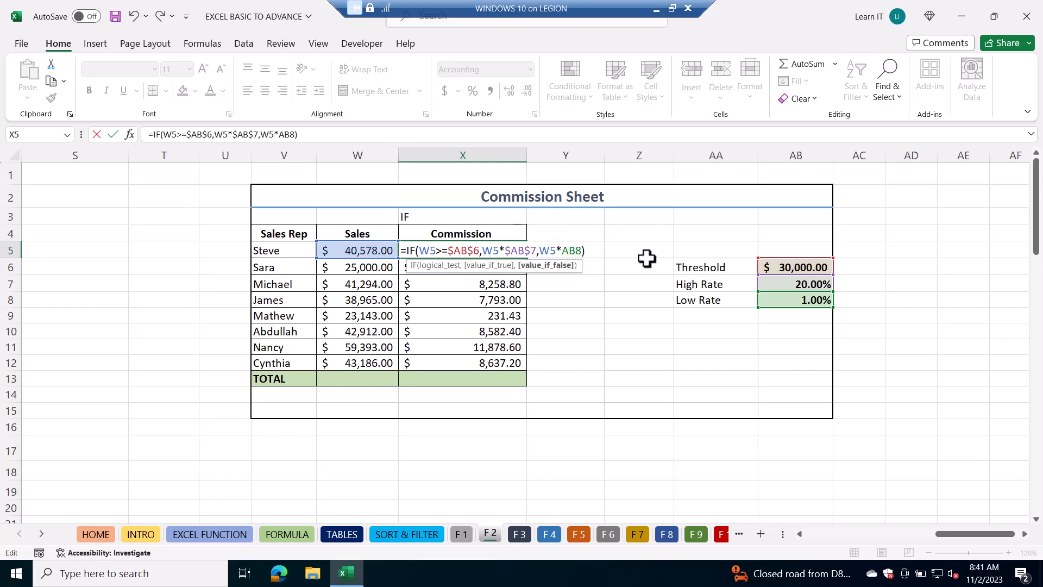
key(F4)
key(Return)
click(517, 250)
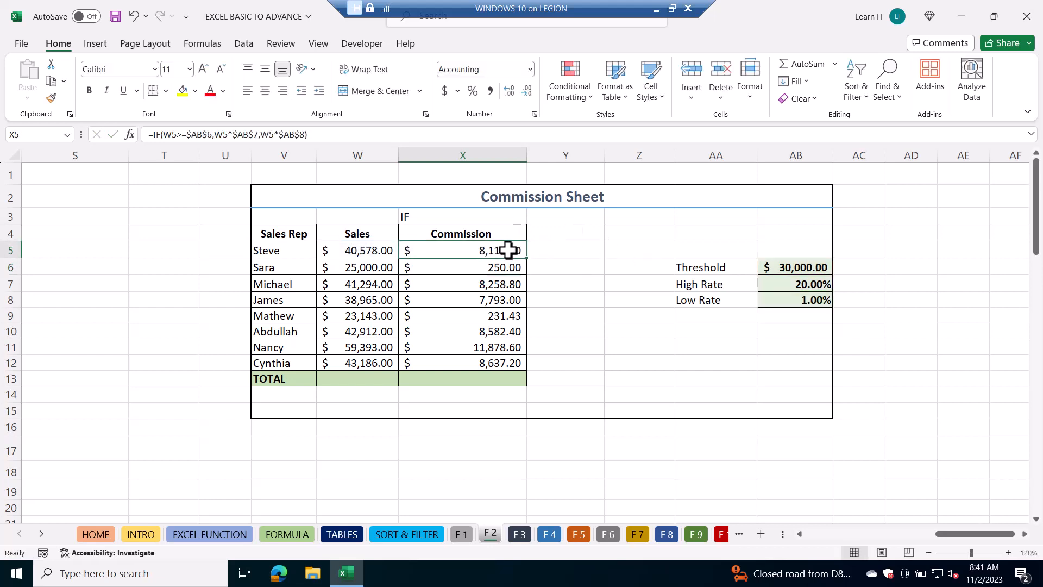
drag(527, 259, 511, 368)
Set the low rate in AB8 to 5% and check the commission formulas in X6 and X9
click(788, 302)
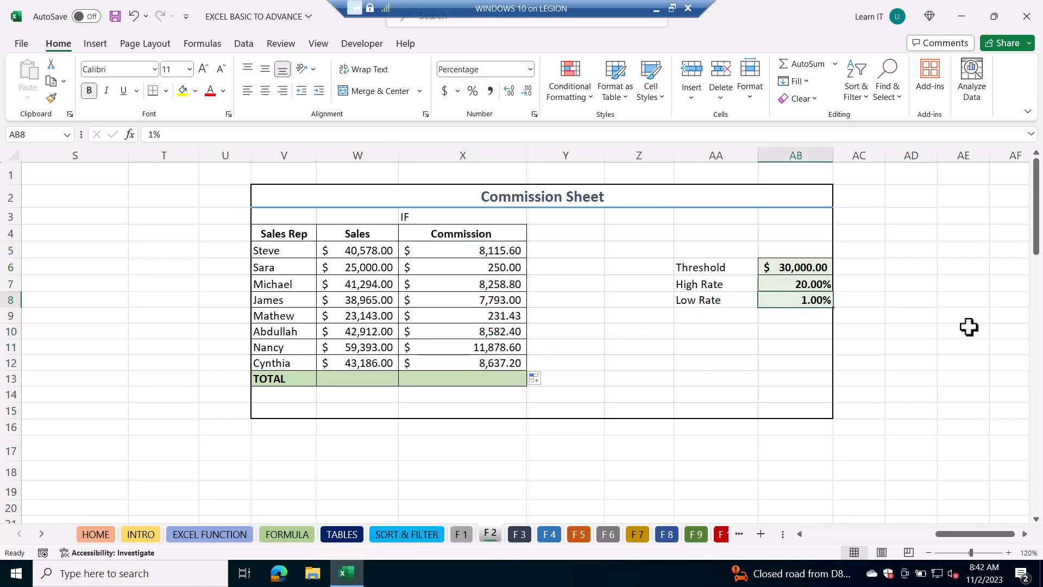
text(5%)
key(Return)
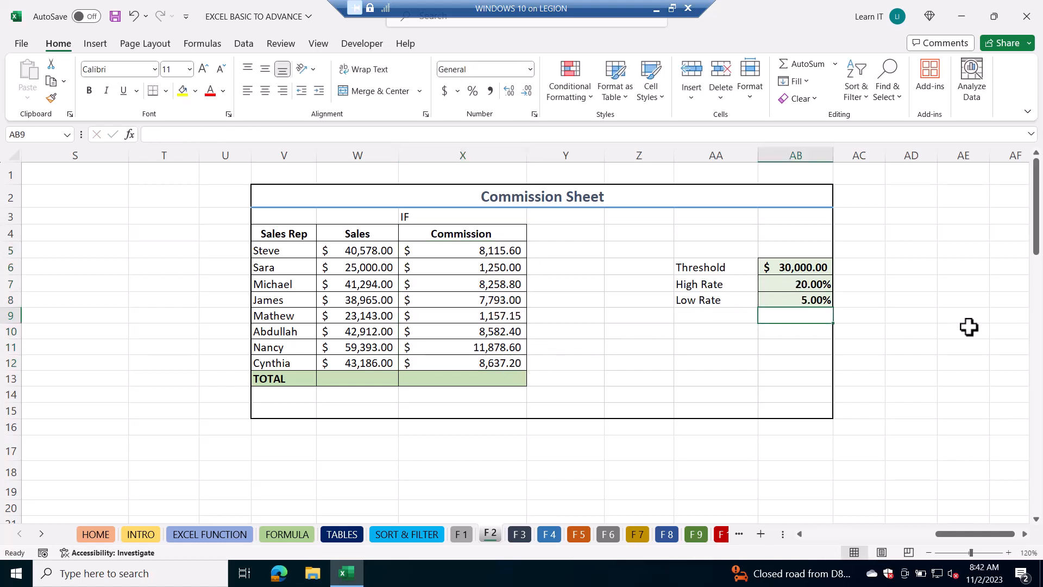
click(485, 265)
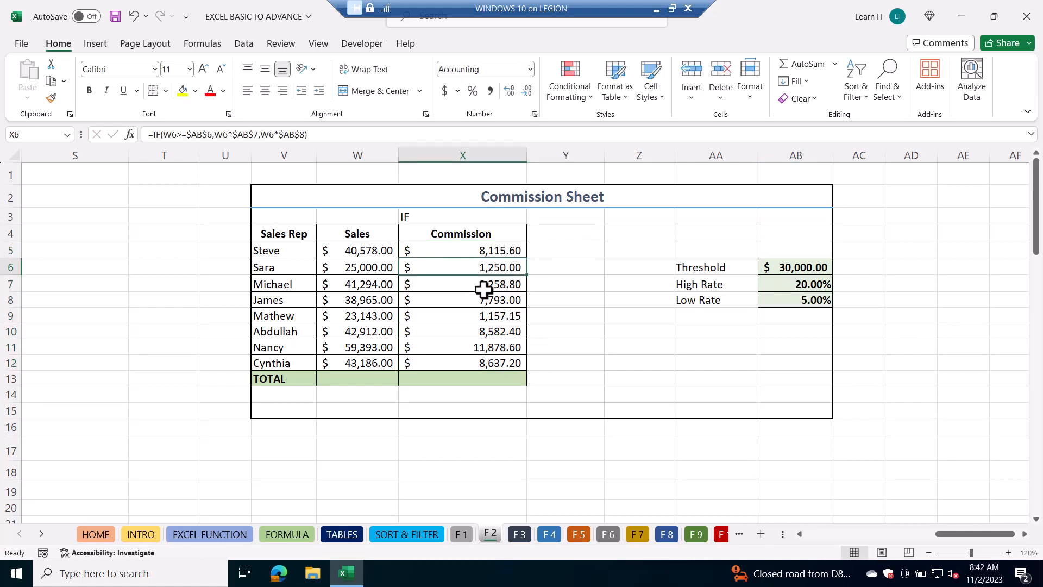
click(494, 316)
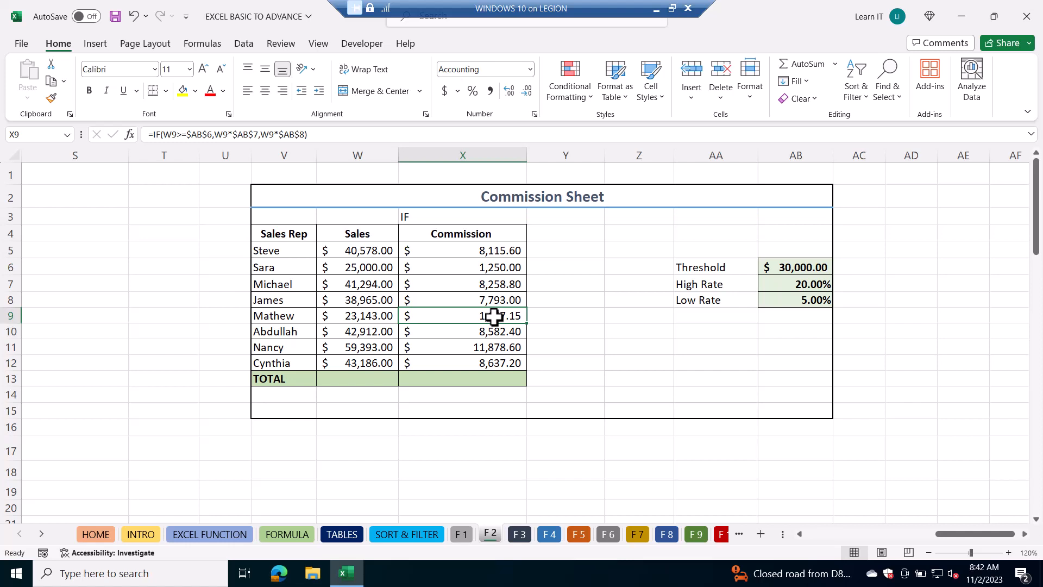
Enter the label IFS in cell Y3, beside the IF label
click(563, 220)
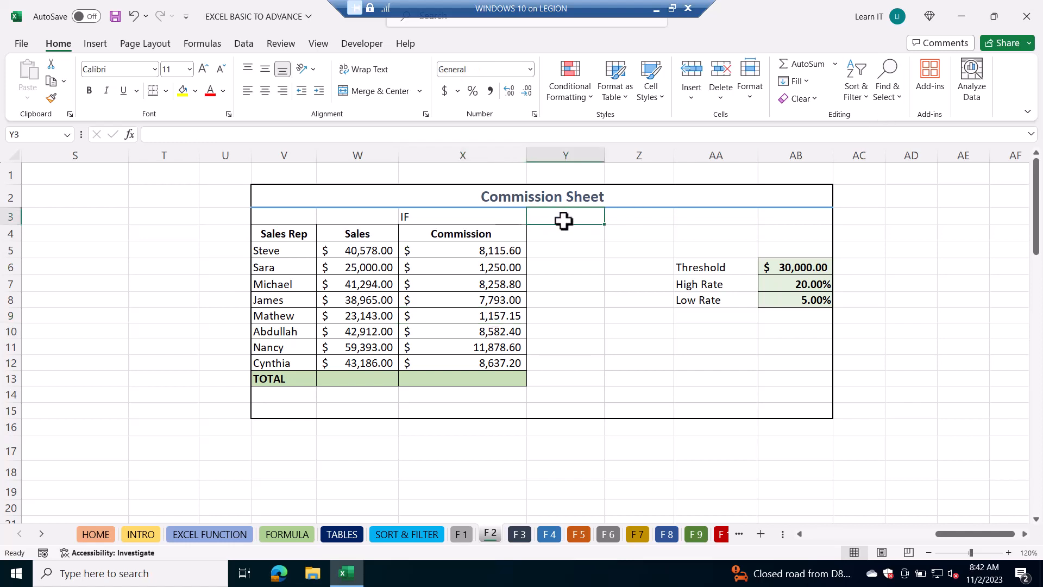
text(IFS)
key(Return)
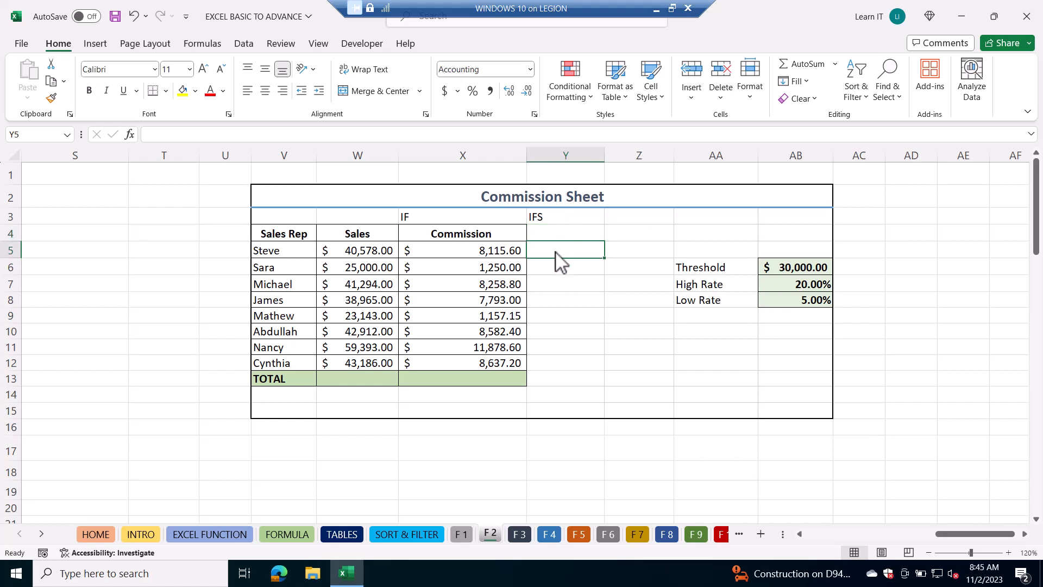
Begin an IFS formula in cell Y5 with W5>=30000 as its first logical test
text(=)
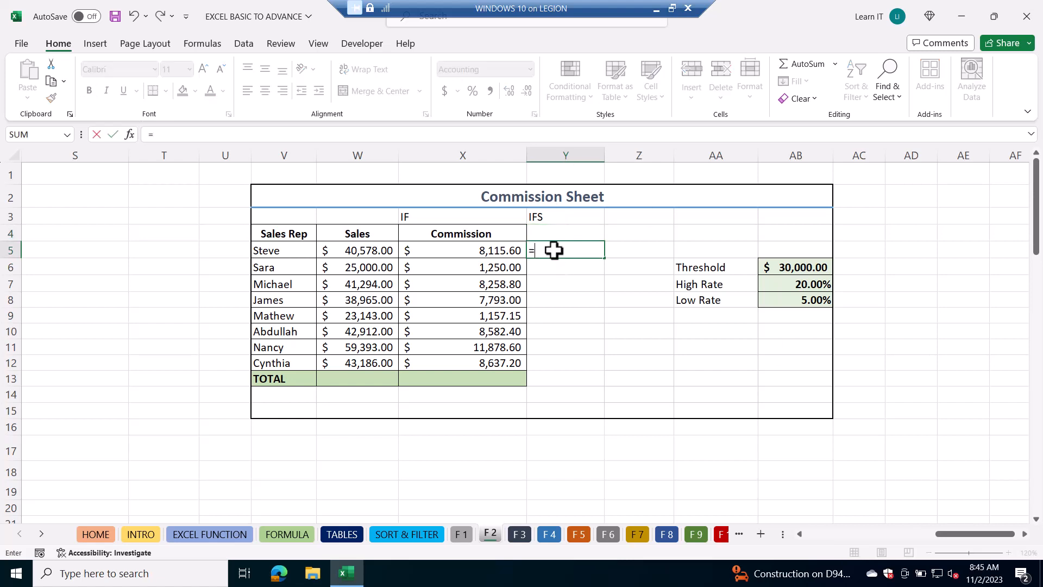
text(IFS()
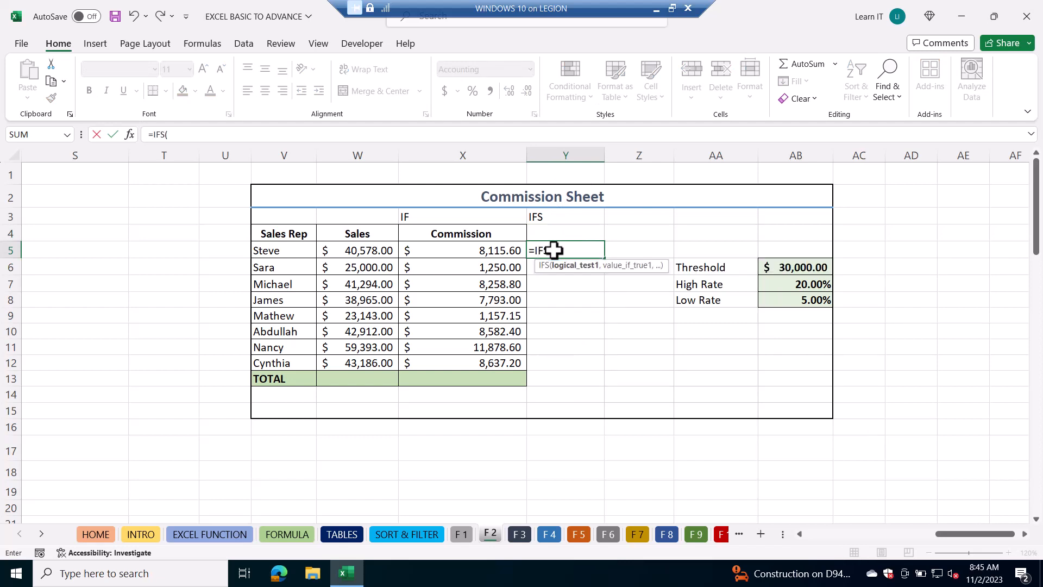
click(473, 247)
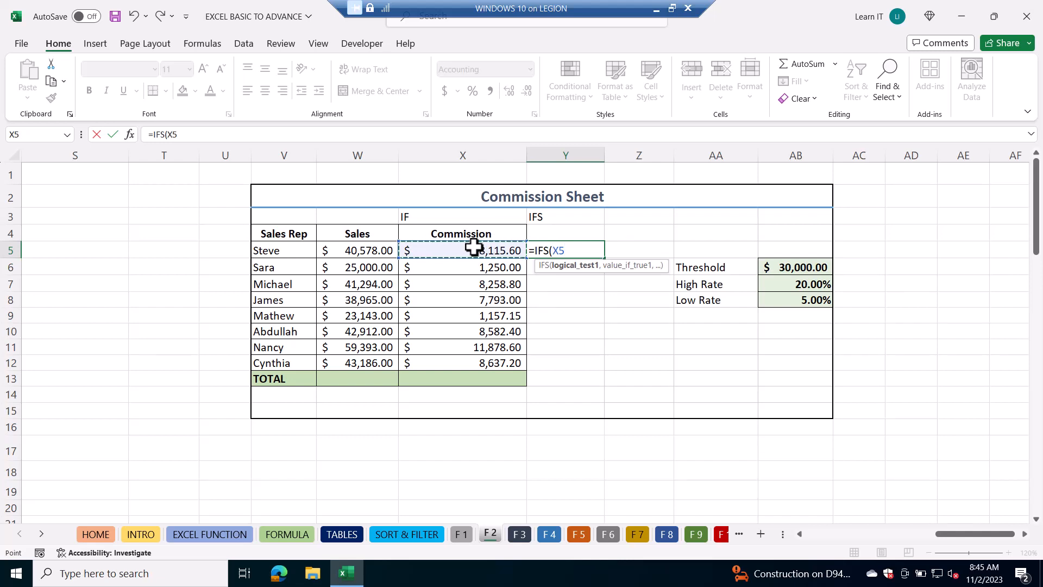
text(>=30000,)
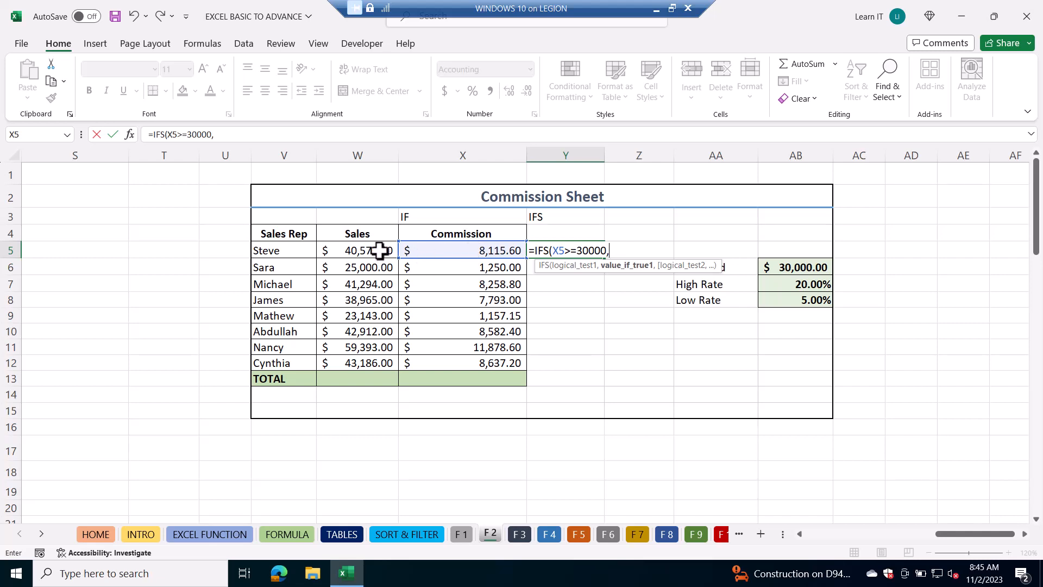
click(565, 251)
key(BackSpace)
key(BackSpace)
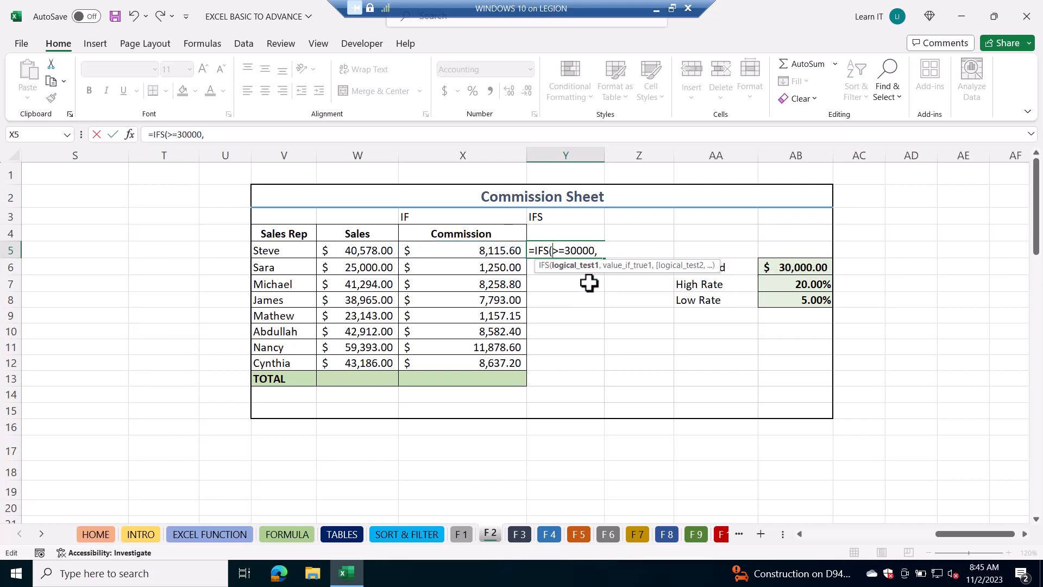
click(370, 252)
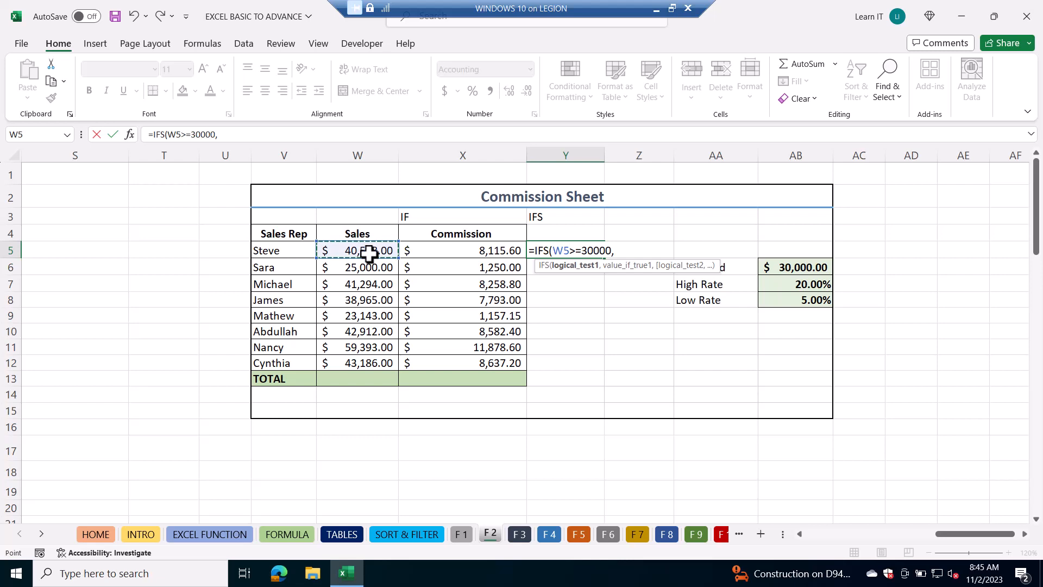
Add W5*20% to the IFS formula in Y5 as the value returned when the first test is true
click(622, 252)
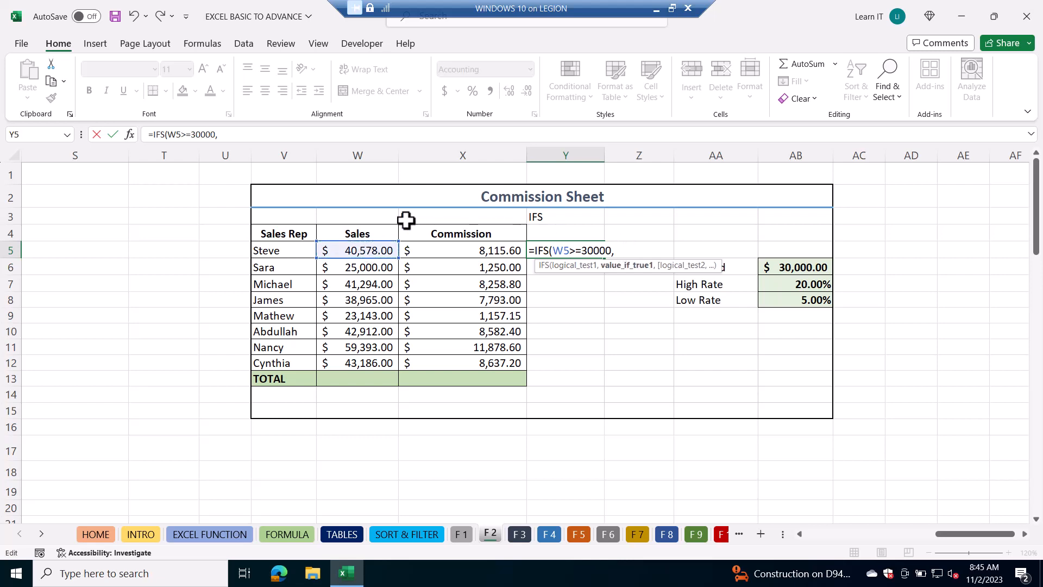
click(369, 245)
text(*)
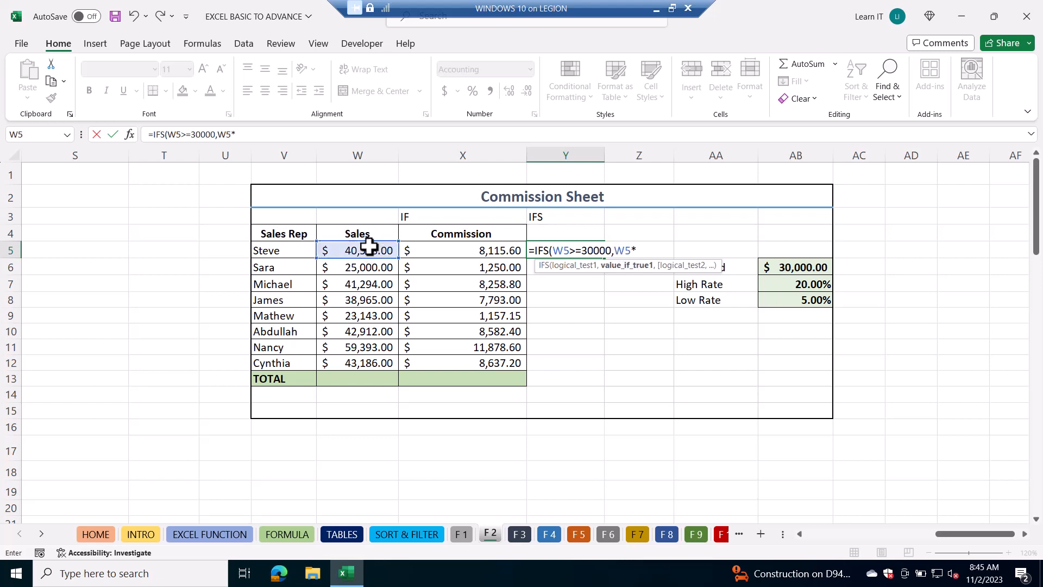
text(20%,)
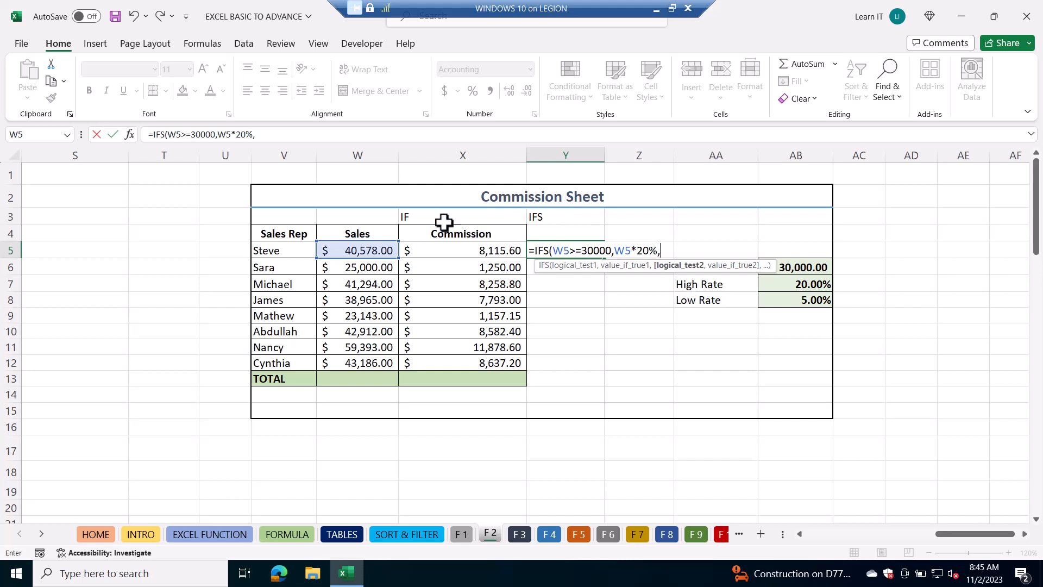
Complete the Y5 formula with a second test W5>=0 returning W5*1%, and fill it down through Y12
click(370, 250)
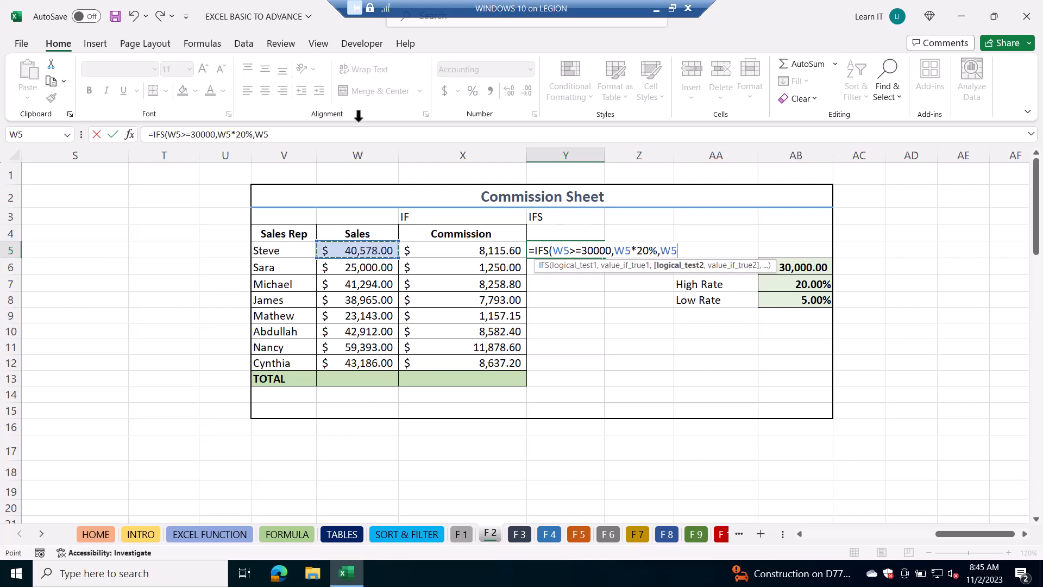
text(>=0)
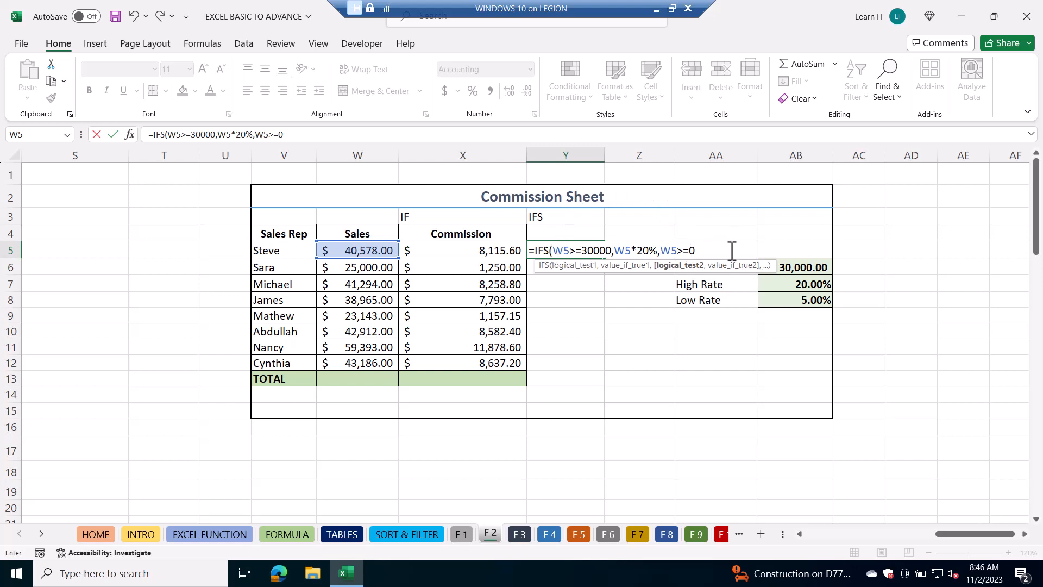
text(,)
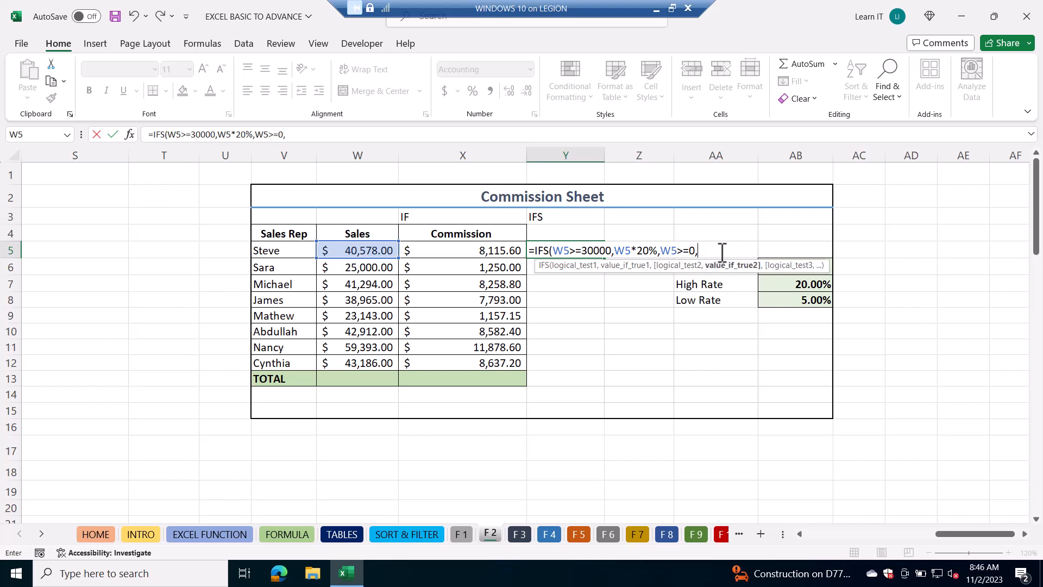
click(356, 247)
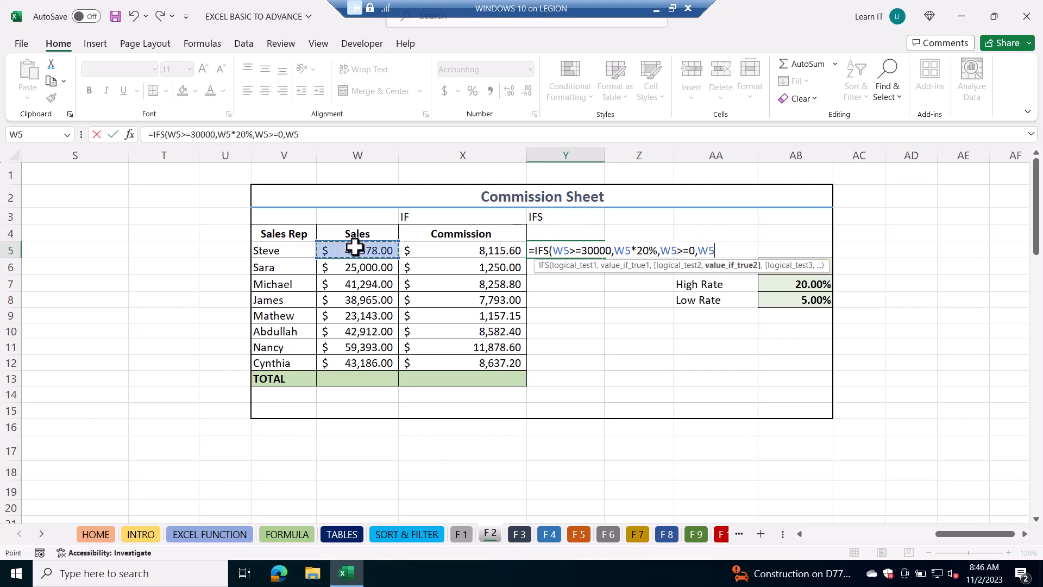
text(*1%))
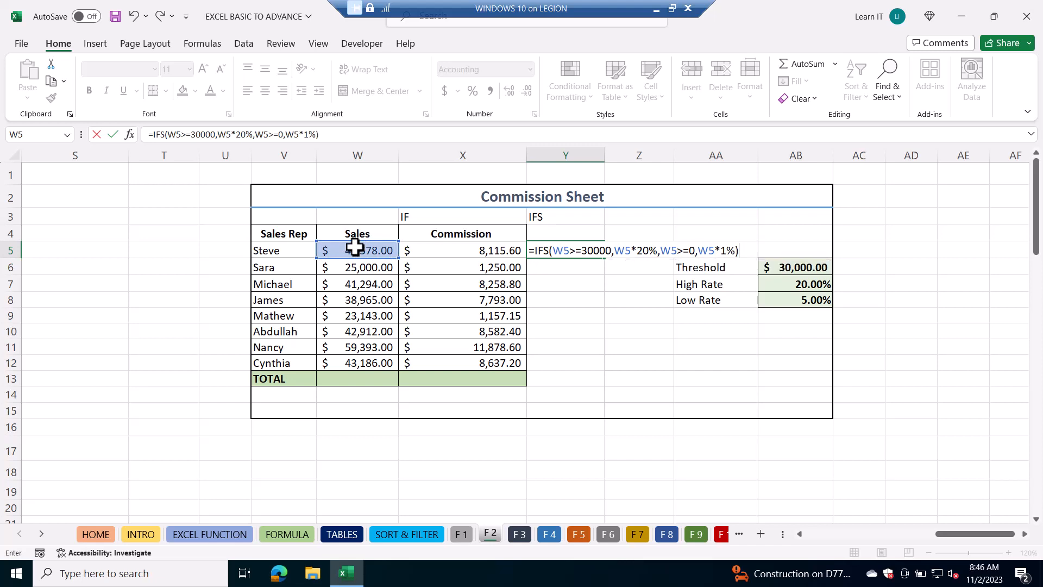
key(Return)
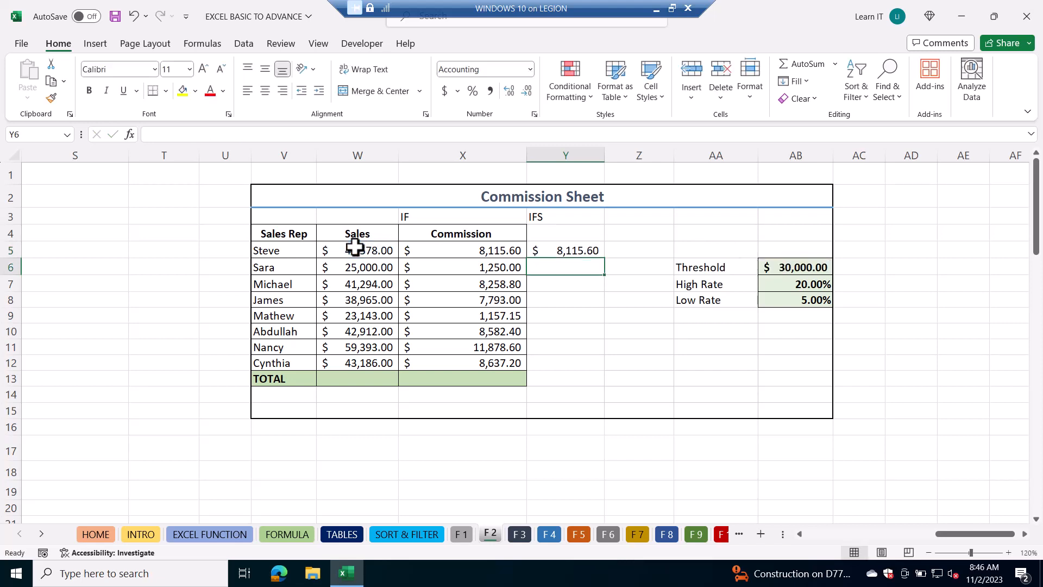
click(568, 243)
drag(605, 261, 586, 369)
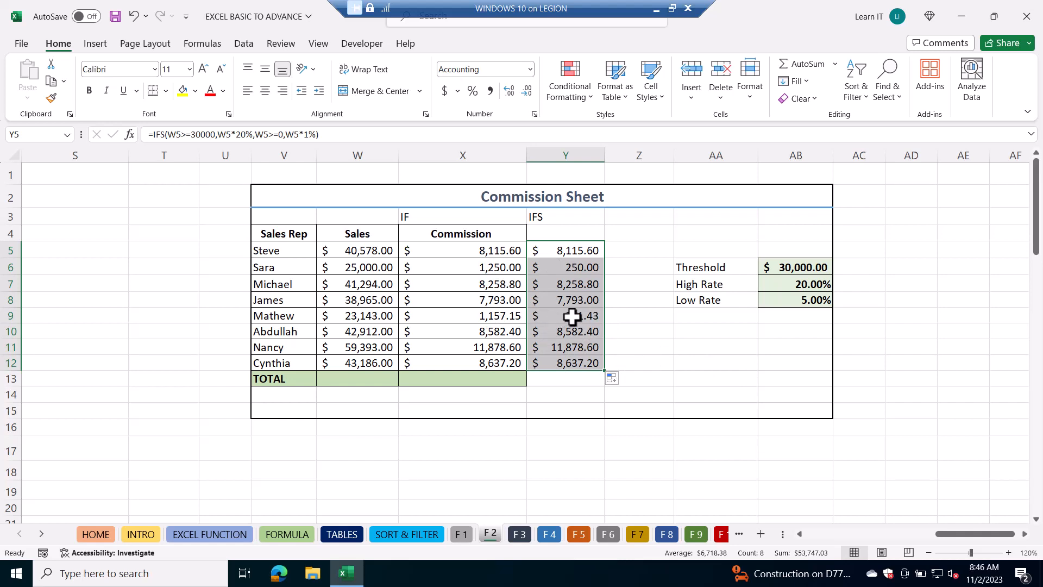
Compare the IF and IFS commissions in columns X and Y, and review the arguments of the IFS formula in Y5
click(505, 265)
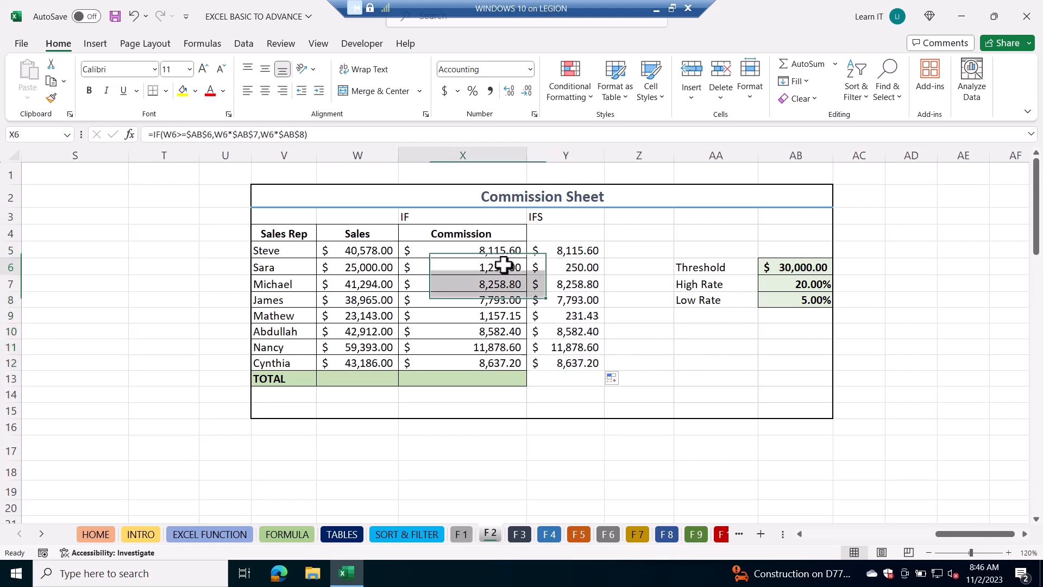
click(491, 314)
click(568, 272)
click(570, 329)
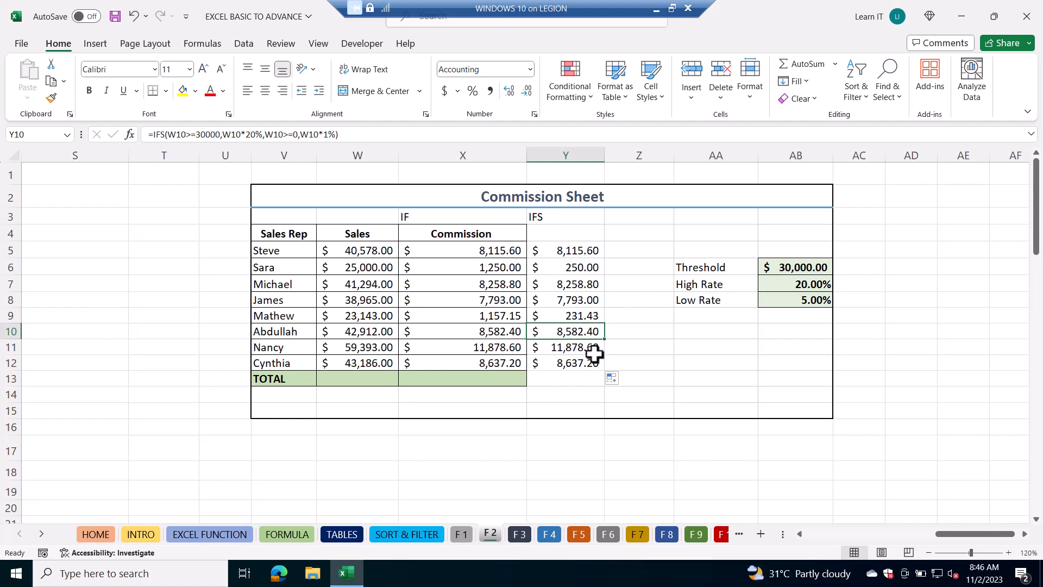
double_click(577, 247)
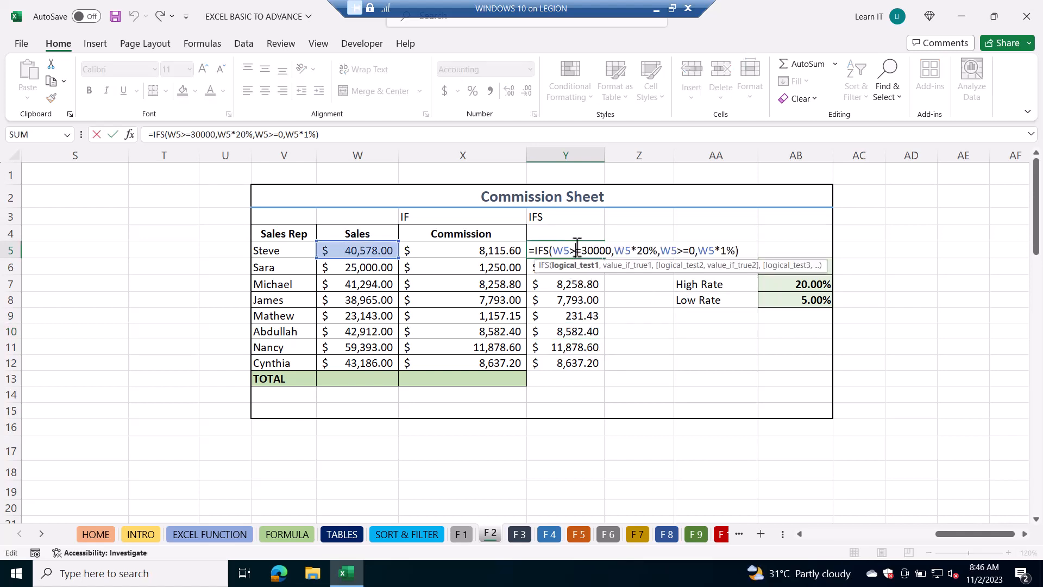
click(614, 245)
click(606, 414)
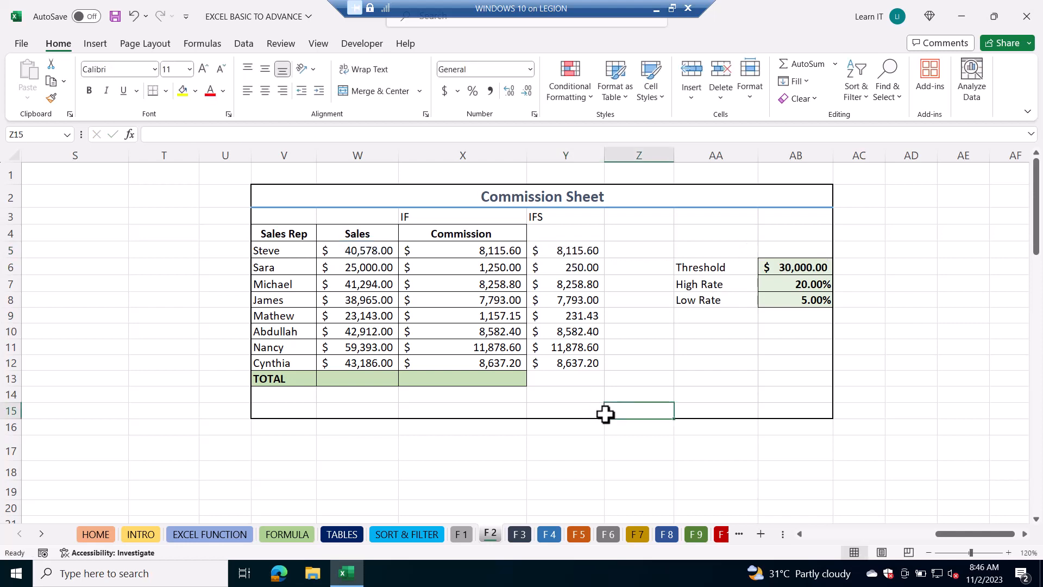